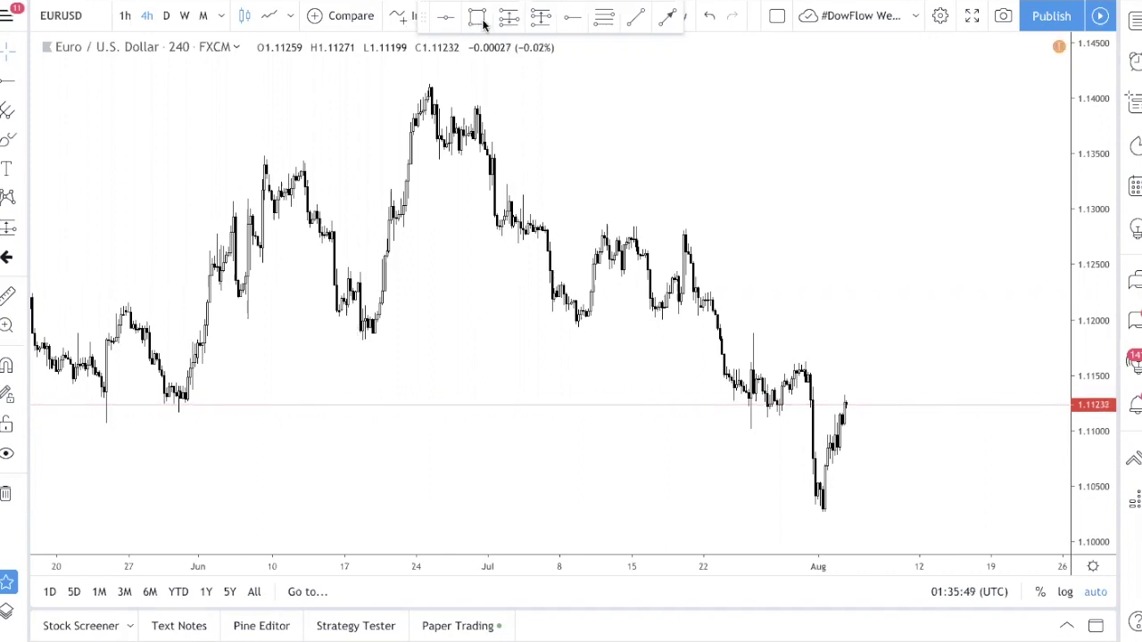
# Step: Draw a trial trend line, review its style, coordinates and visibility settings, then delete it
pyautogui.click(636, 19)
pyautogui.click(730, 257)
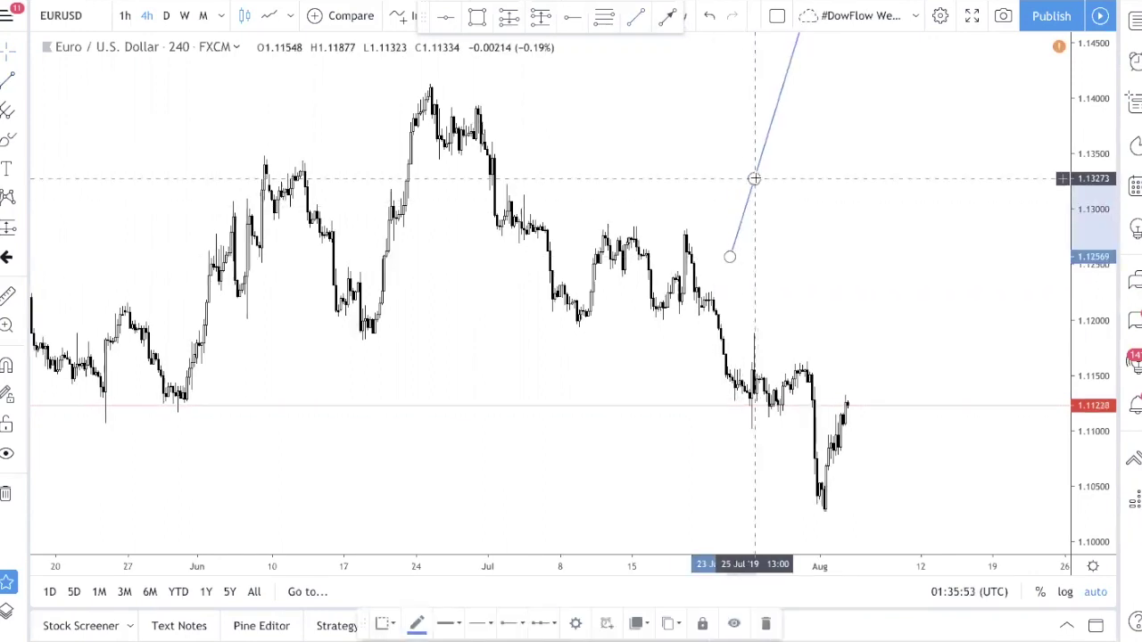
pyautogui.click(754, 178)
pyautogui.click(449, 260)
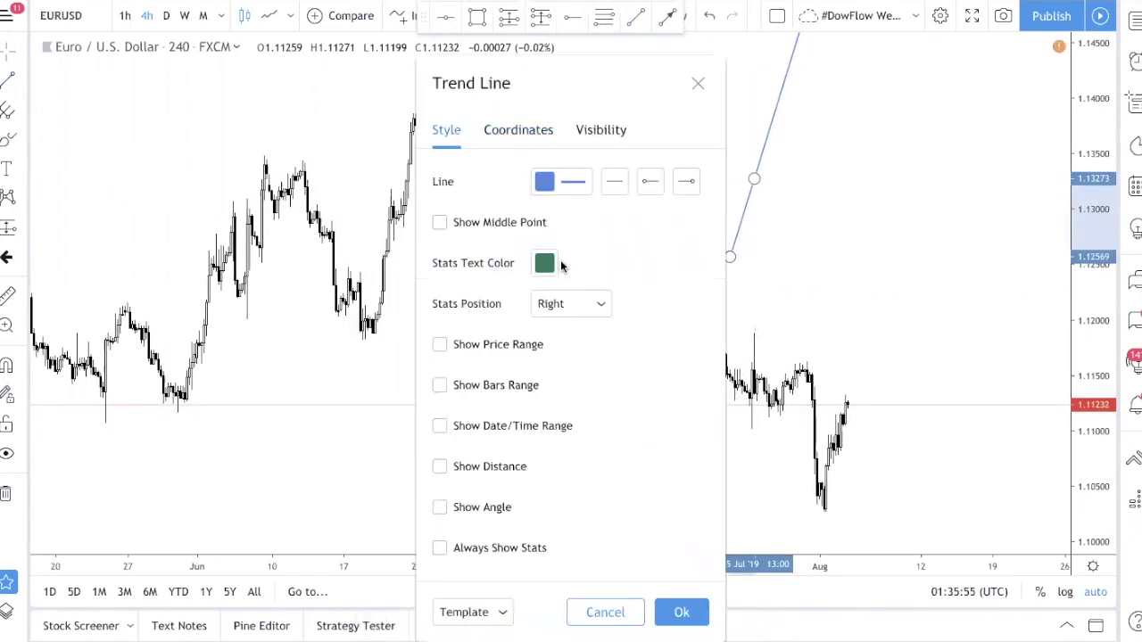
pyautogui.click(571, 303)
pyautogui.click(571, 308)
pyautogui.click(541, 131)
pyautogui.click(623, 129)
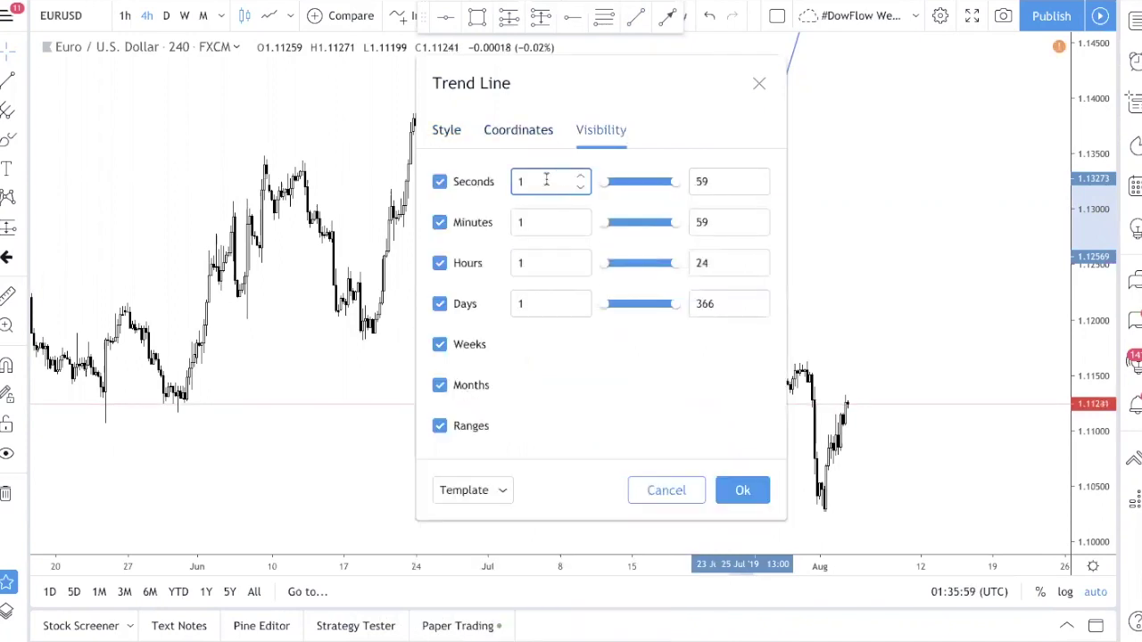
pyautogui.click(447, 130)
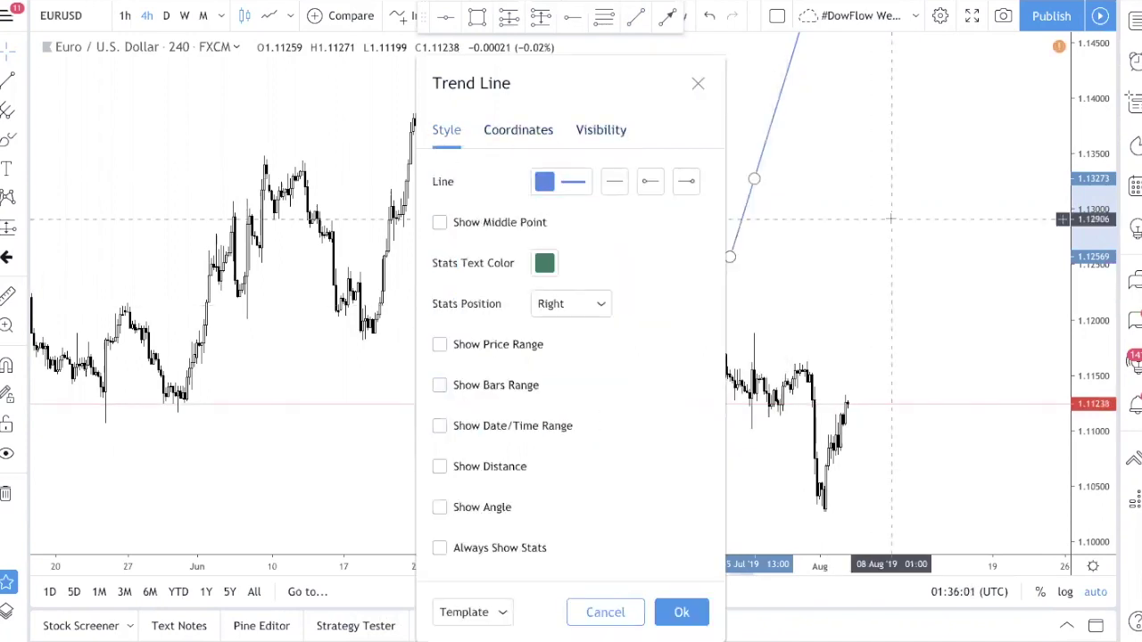
pyautogui.click(751, 196)
pyautogui.press('Delete')
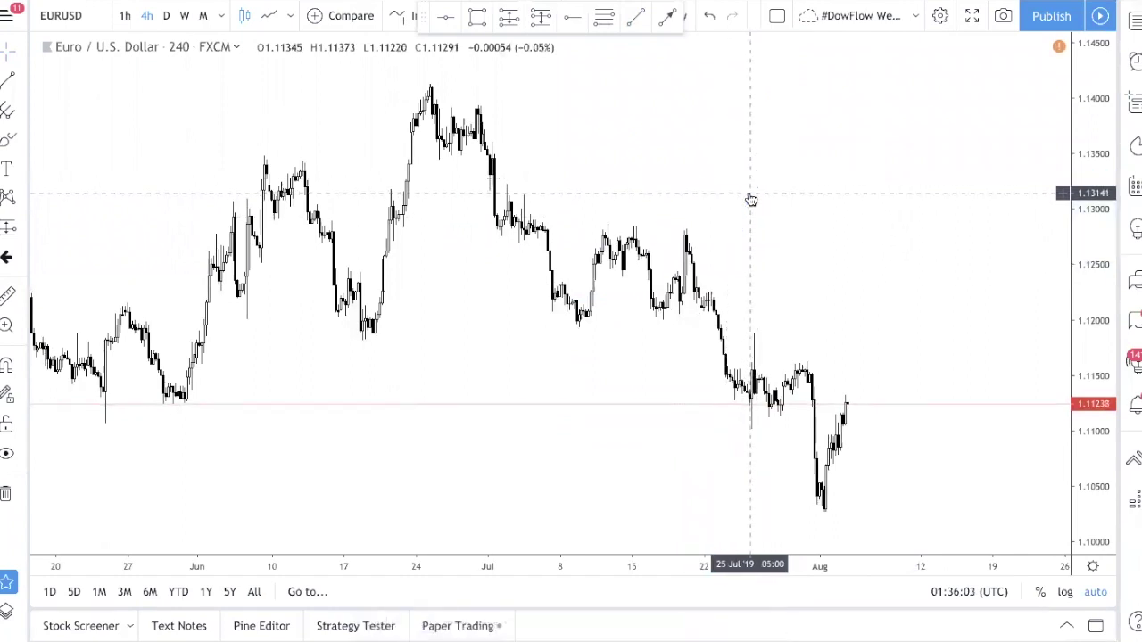
# Step: With drawing mode kept on, draw a rising up-down-up arrow zigzag above the late-July price
pyautogui.moveTo(685, 207); pyautogui.dragTo(724, 158)
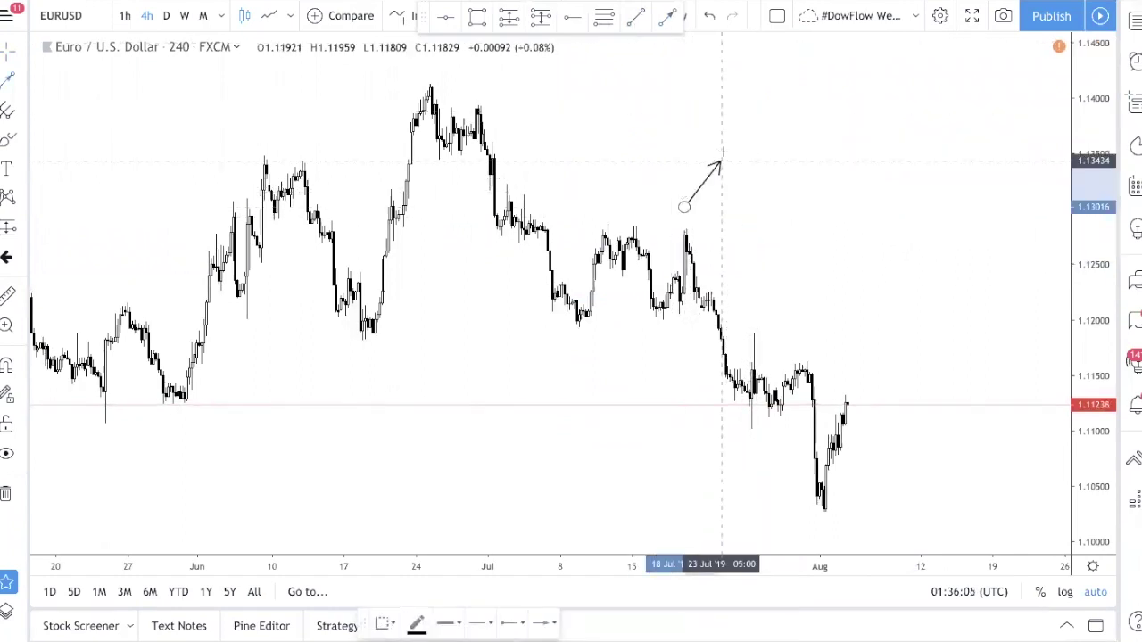
pyautogui.click(755, 184)
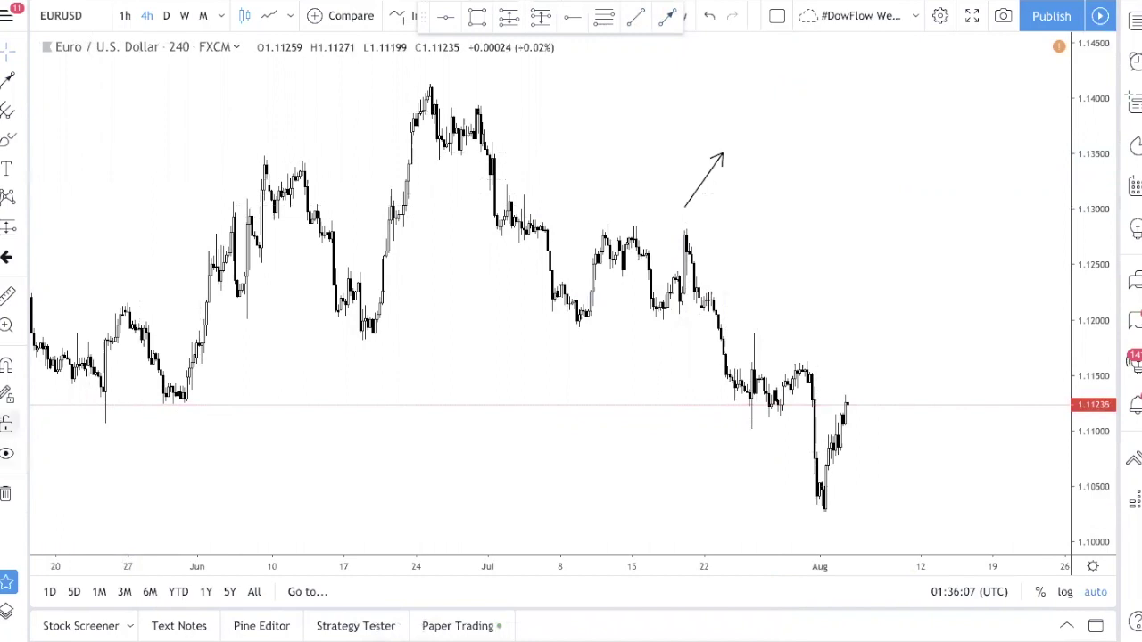
pyautogui.click(6, 396)
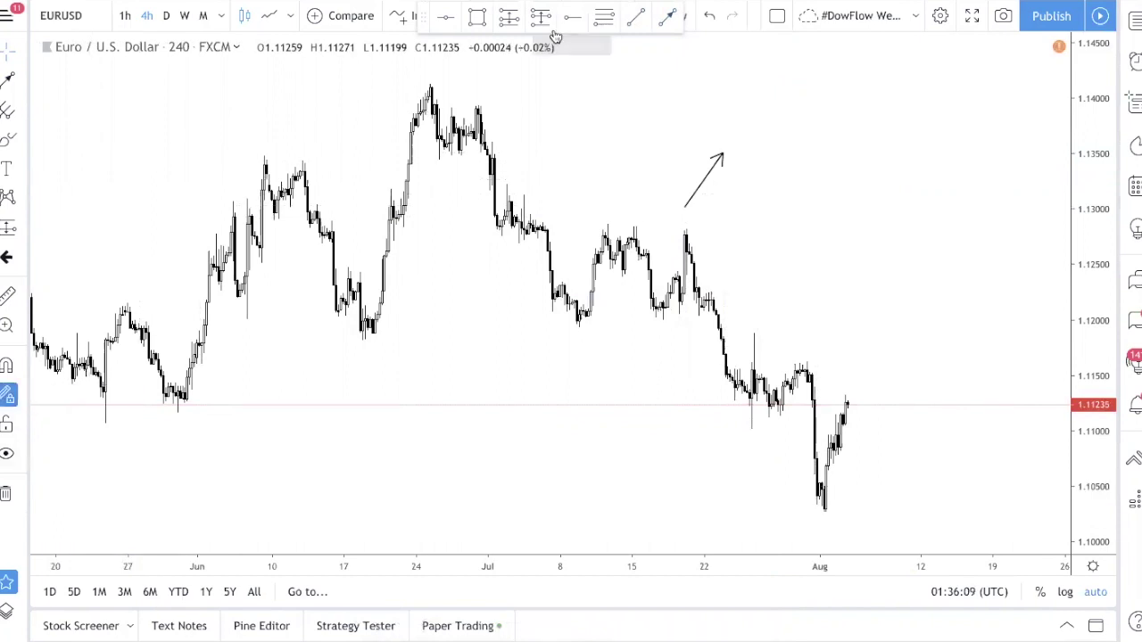
pyautogui.moveTo(721, 156); pyautogui.dragTo(733, 198)
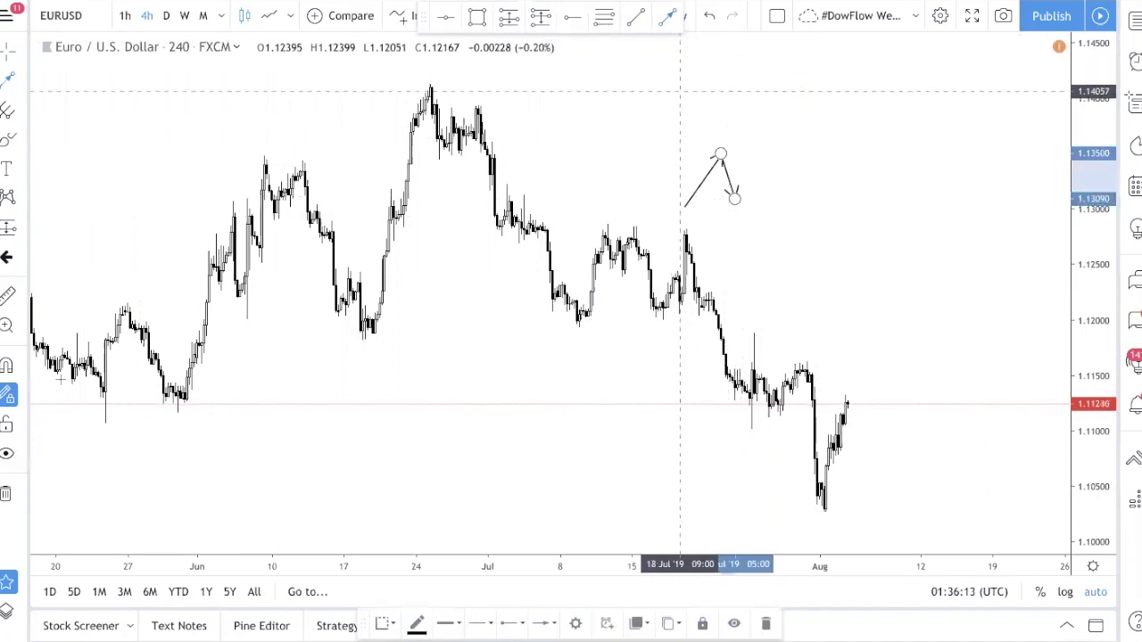
pyautogui.moveTo(734, 197)
pyautogui.mouseDown()
pyautogui.moveTo(765, 115)
pyautogui.moveTo(800, 186)
pyautogui.moveTo(829, 89)
pyautogui.mouseUp()
pyautogui.click(8, 167)
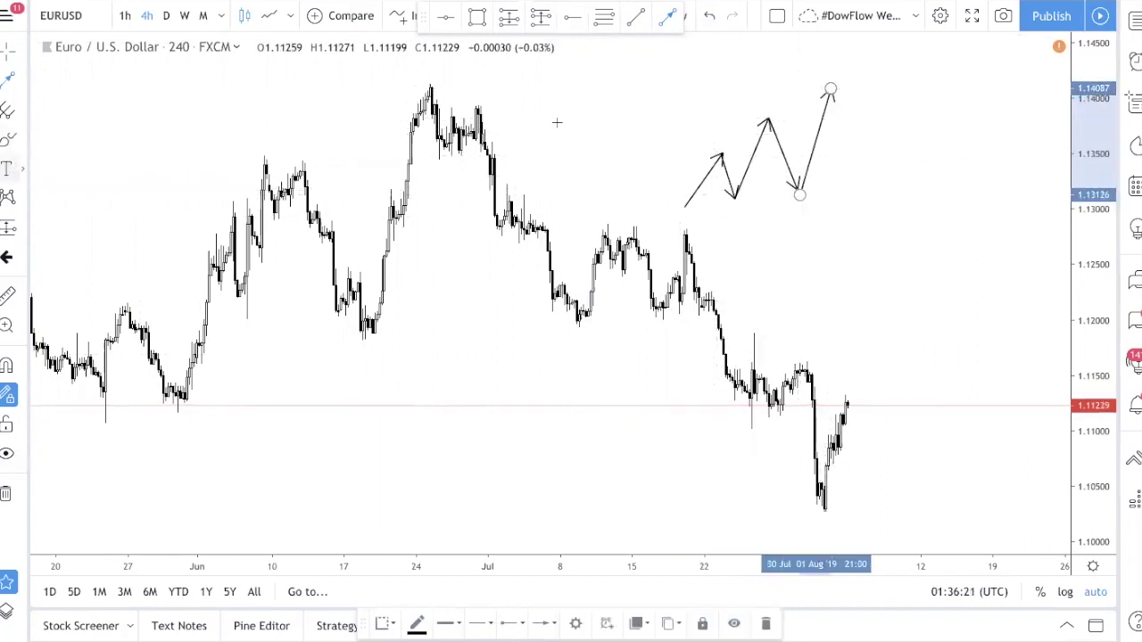
# Step: Add a 'High' text label at the first peak and a 'Low' label at the trough
pyautogui.click(719, 148)
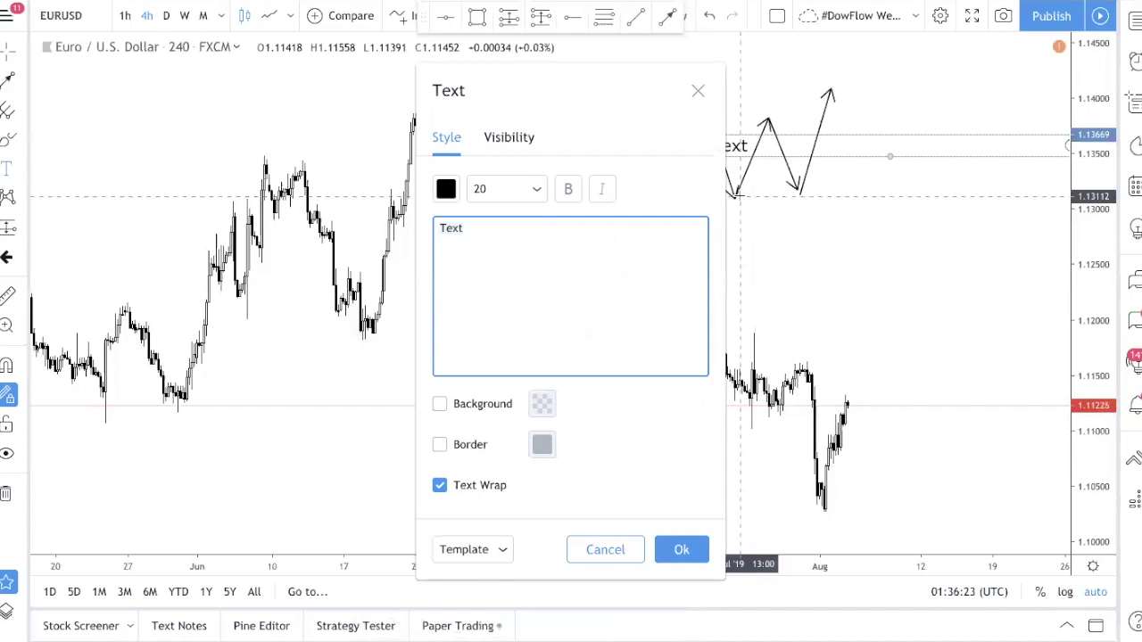
pyautogui.write('High')
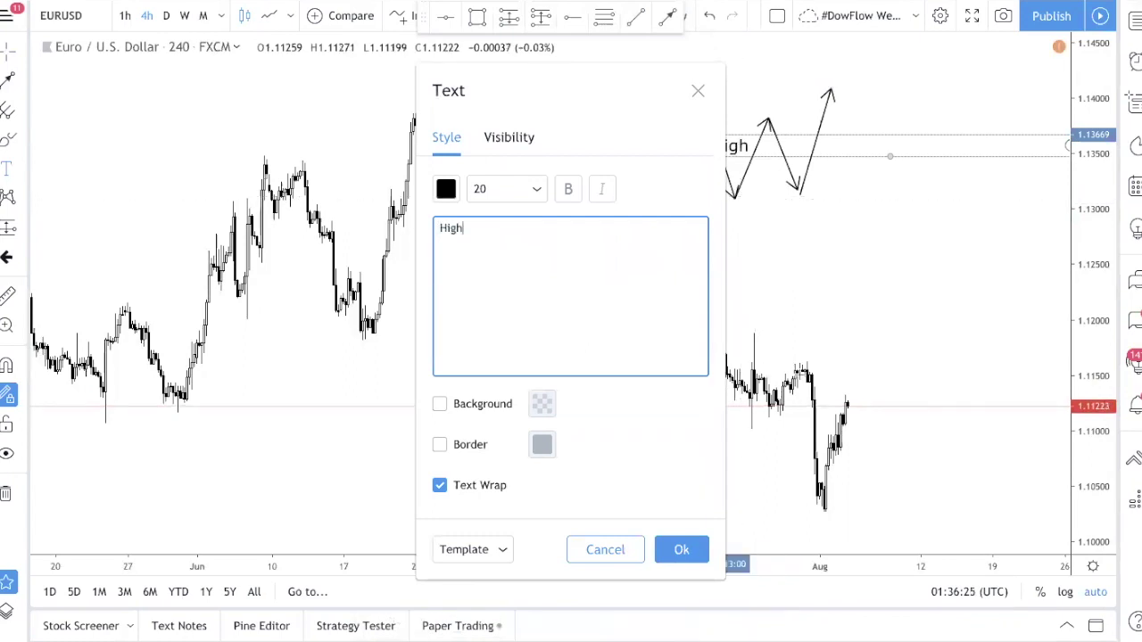
pyautogui.click(680, 548)
pyautogui.click(733, 159)
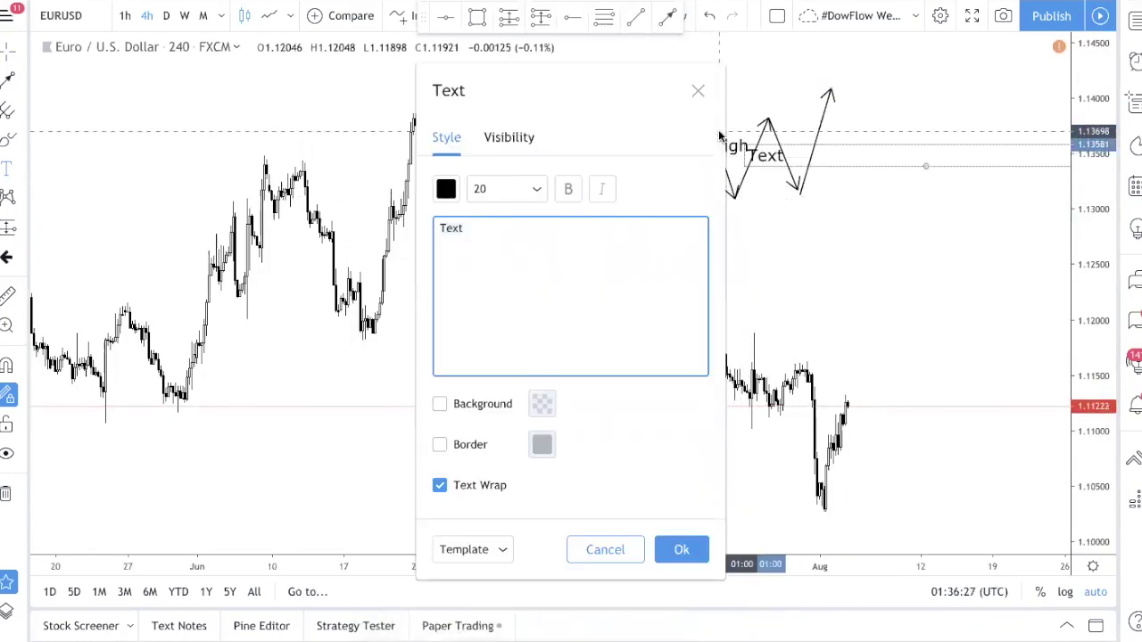
pyautogui.write('Low')
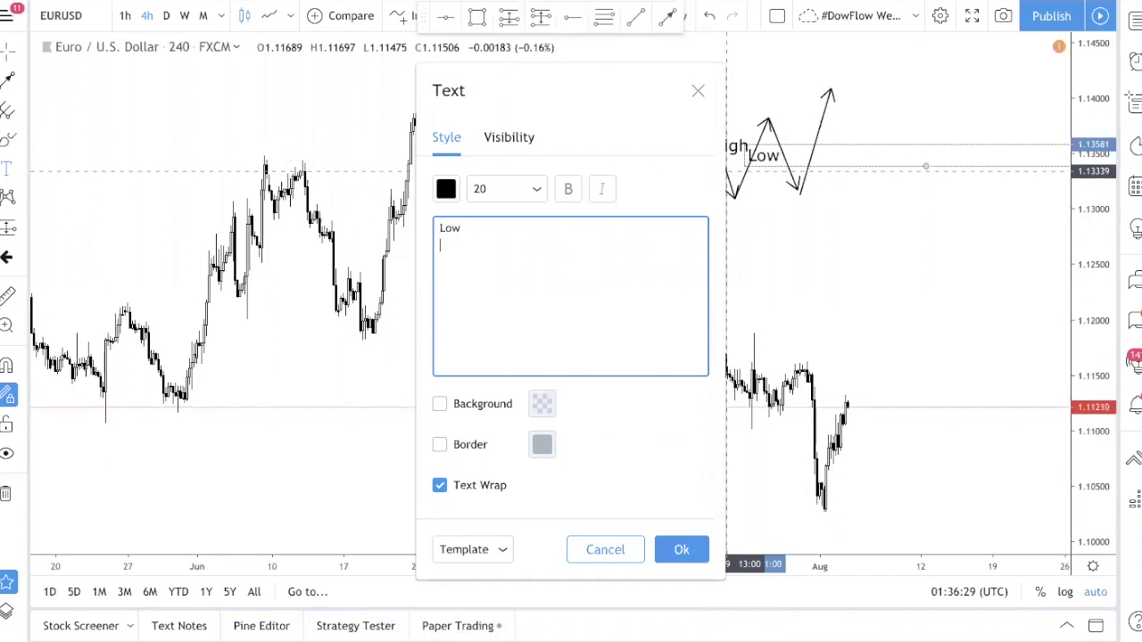
pyautogui.click(683, 548)
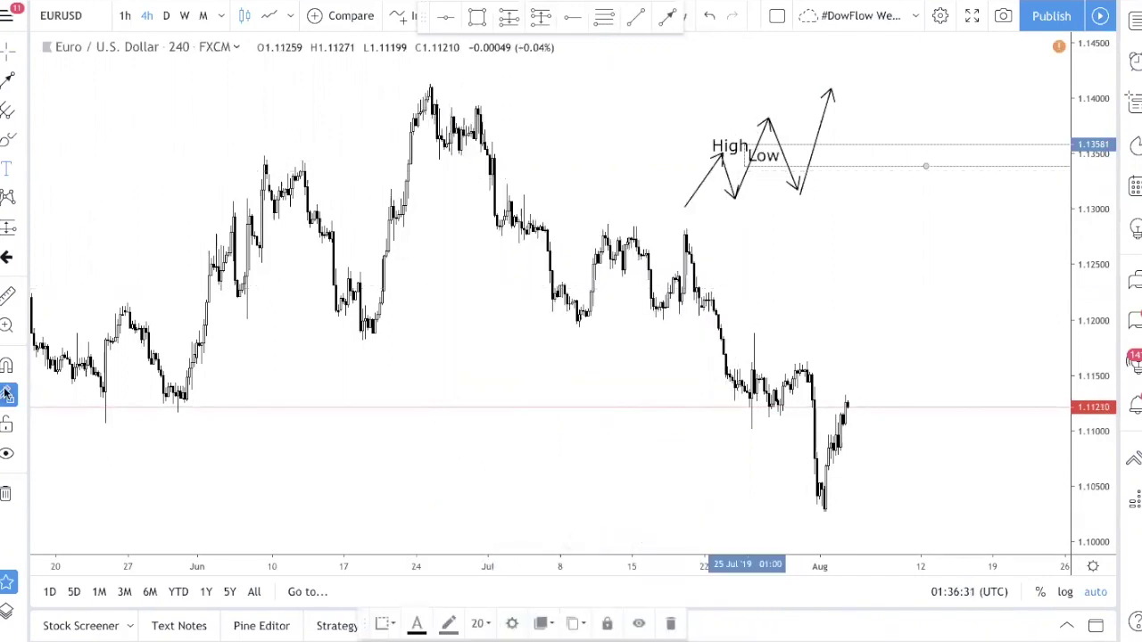
# Step: Delete the stray default Text label placed right of the zigzag
pyautogui.click(908, 167)
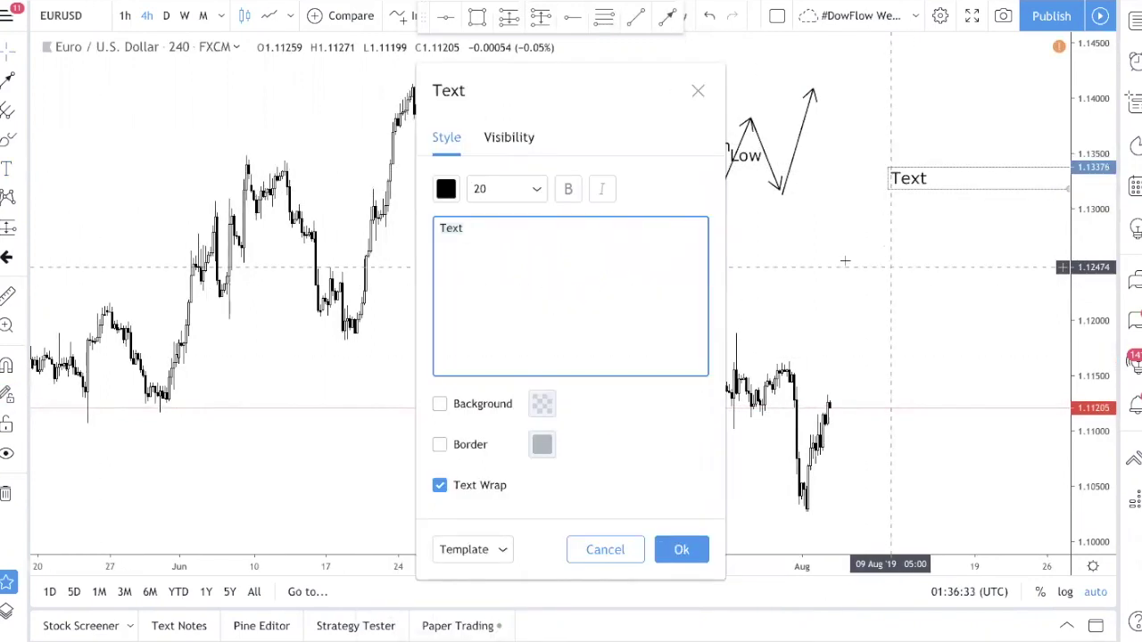
pyautogui.press('Escape')
pyautogui.click(908, 178)
pyautogui.press('Delete')
# Step: Move Low below the first trough, then copy the Low and High labels toward the second swing
pyautogui.moveTo(745, 156); pyautogui.dragTo(711, 217)
pyautogui.hotkey('ctrl', 'c')
pyautogui.hotkey('ctrl', 'v')
pyautogui.moveTo(820, 239); pyautogui.dragTo(886, 158)
pyautogui.keyDown('ctrl'); pyautogui.click(720, 149); pyautogui.keyUp('ctrl')
pyautogui.hotkey('ctrl', 'c')
pyautogui.hotkey('ctrl', 'v')
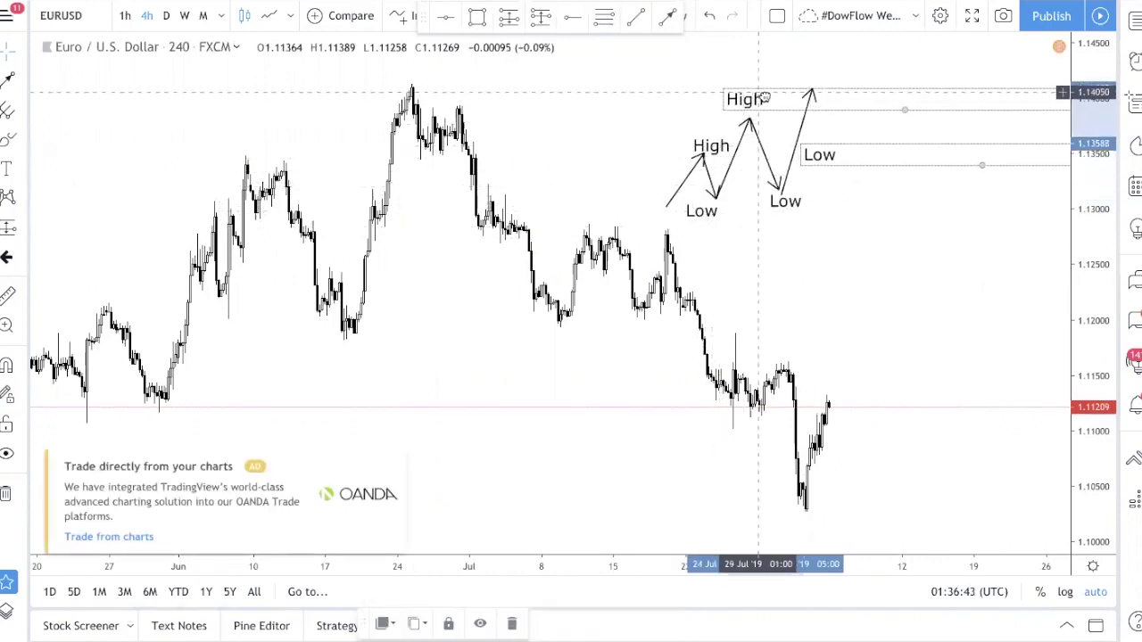
# Step: Move the copied Low onto the second trough and relabel the copies 'Lower high' and 'Higher high'
pyautogui.click(861, 169)
pyautogui.click(848, 161)
pyautogui.moveTo(850, 161); pyautogui.dragTo(790, 203)
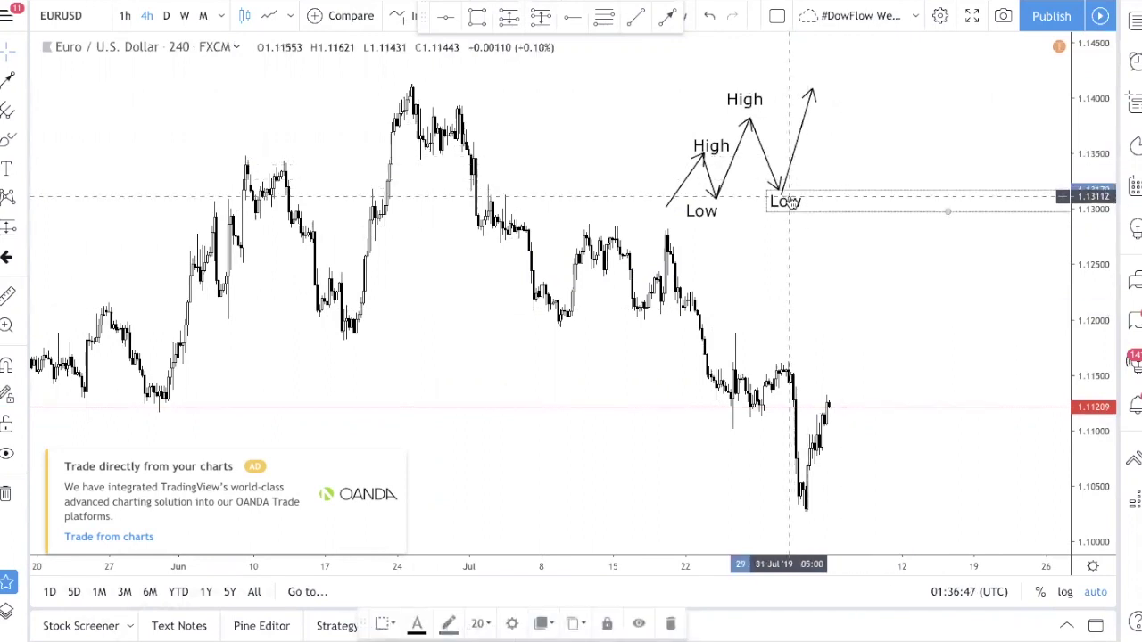
pyautogui.doubleClick(839, 205)
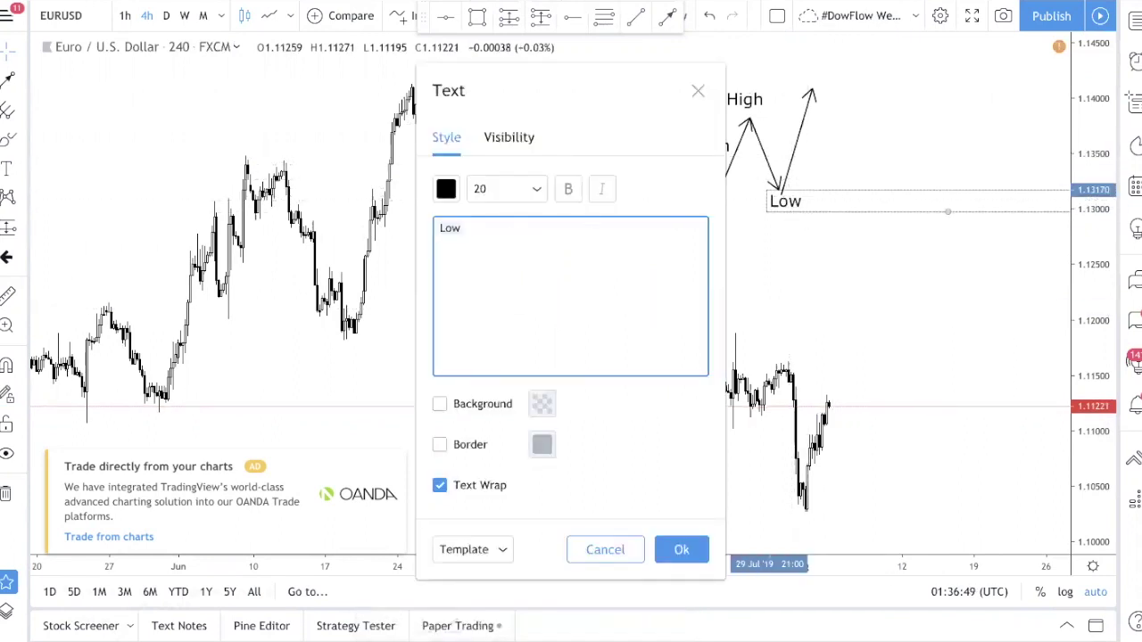
pyautogui.press('BackSpace')
pyautogui.press('BackSpace')
pyautogui.press('BackSpace')
pyautogui.write('Low')
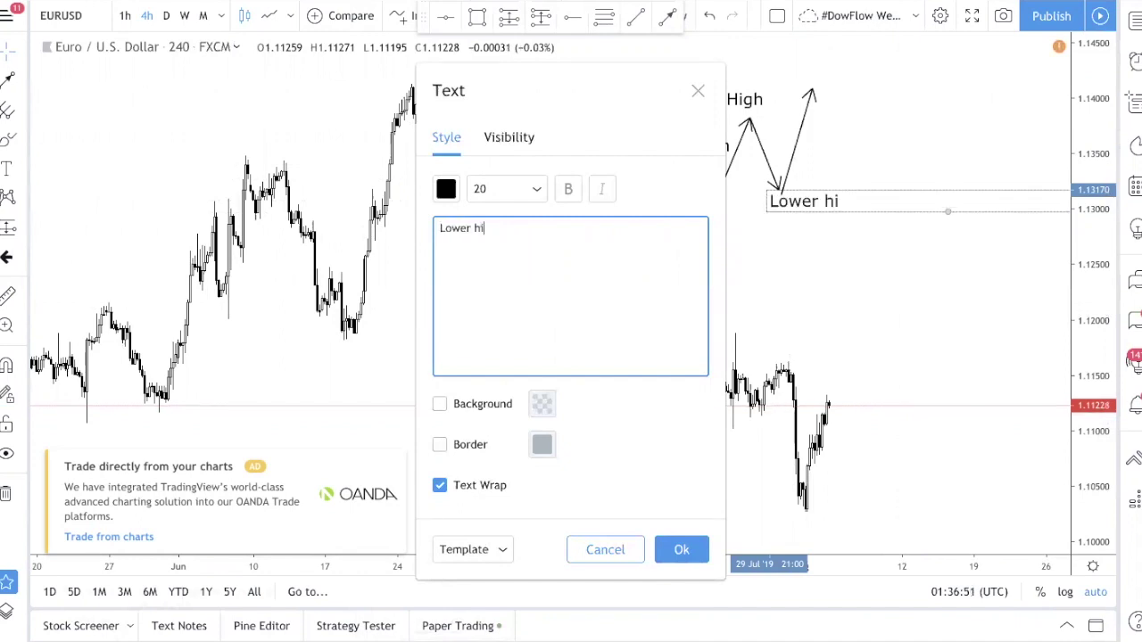
pyautogui.click(692, 553)
pyautogui.doubleClick(752, 100)
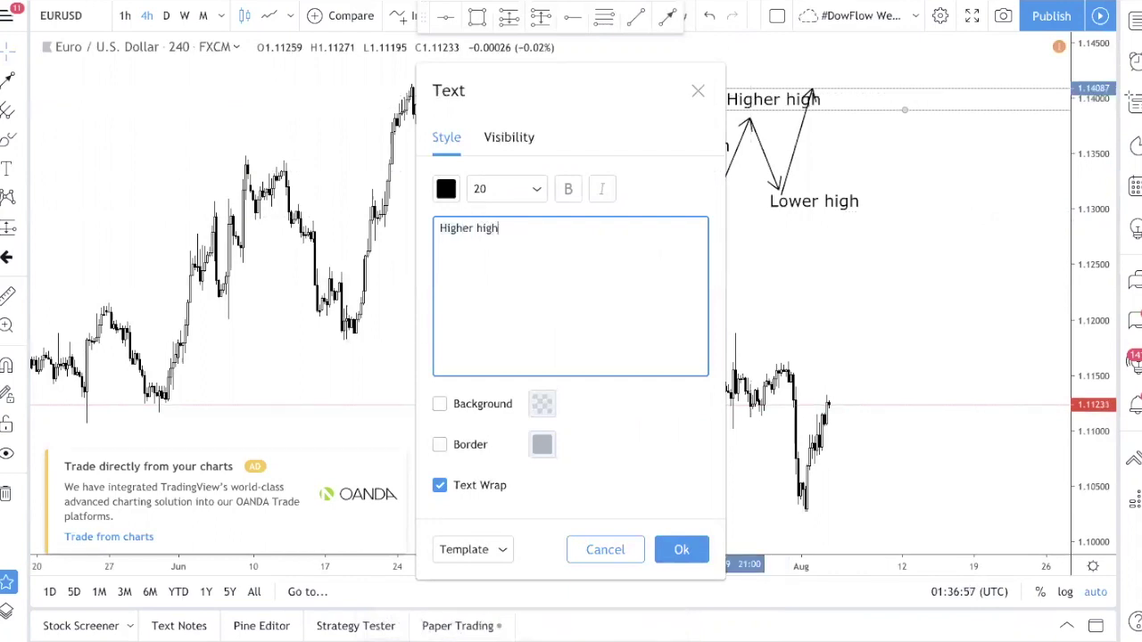
pyautogui.click(683, 550)
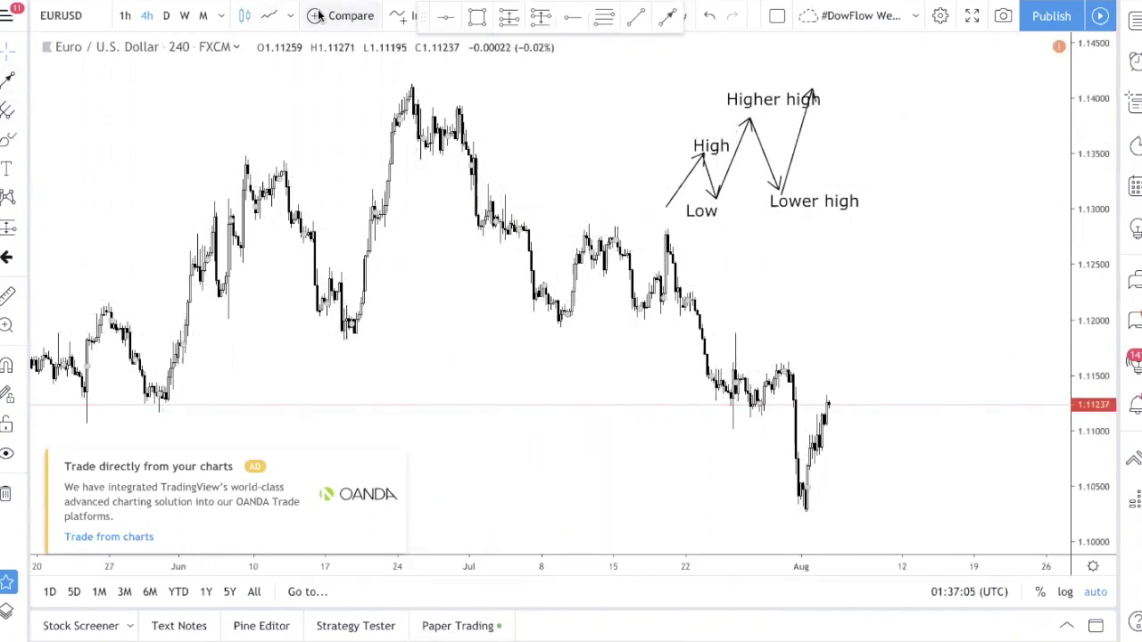
# Step: Try a line chart, box the late-June peak, switch the chart to Bars, then delete the box
pyautogui.click(266, 19)
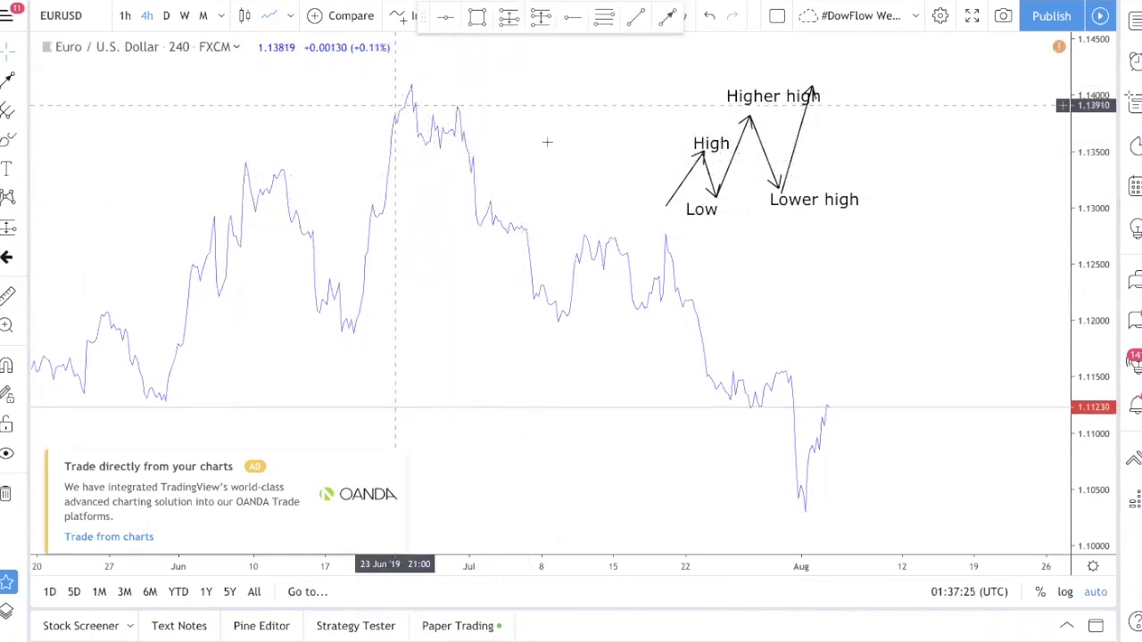
pyautogui.click(476, 15)
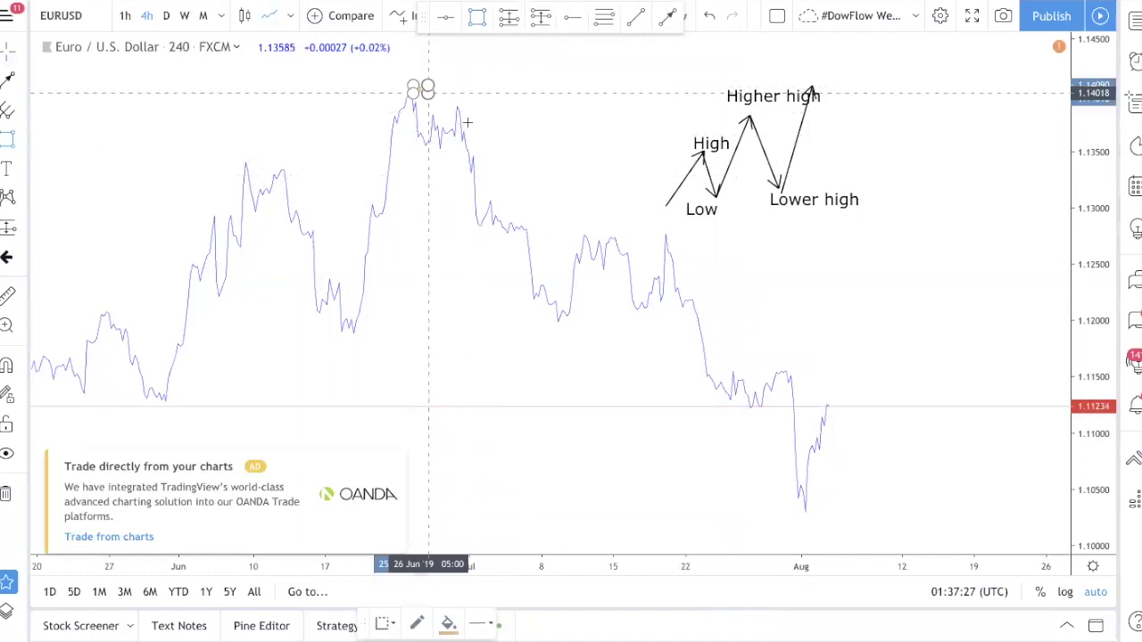
pyautogui.moveTo(413, 85); pyautogui.dragTo(514, 150)
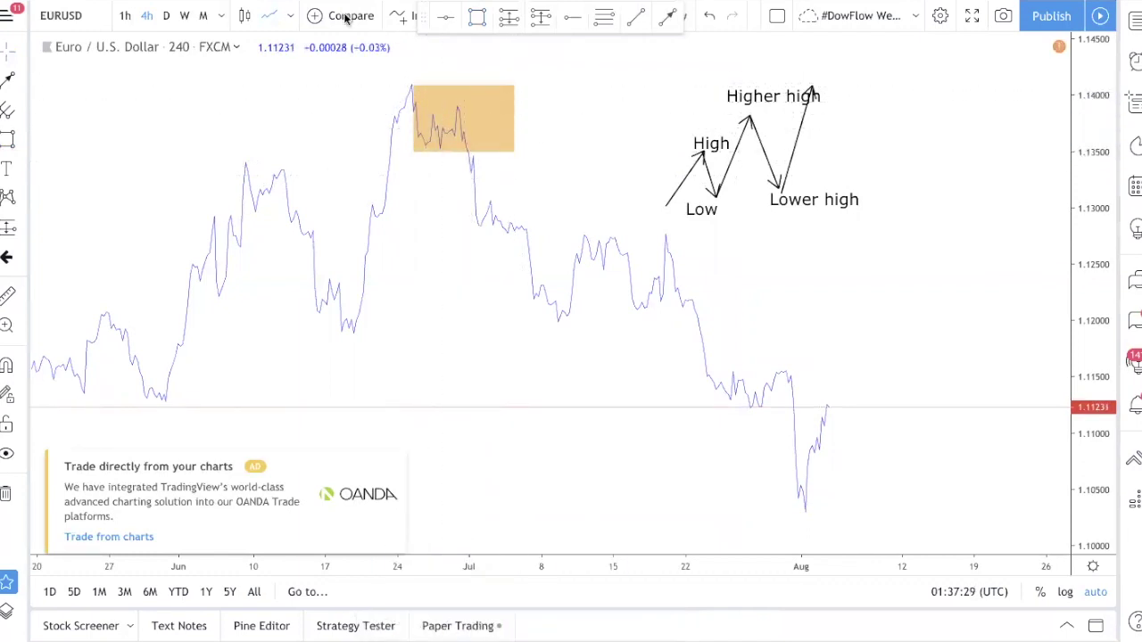
pyautogui.click(243, 15)
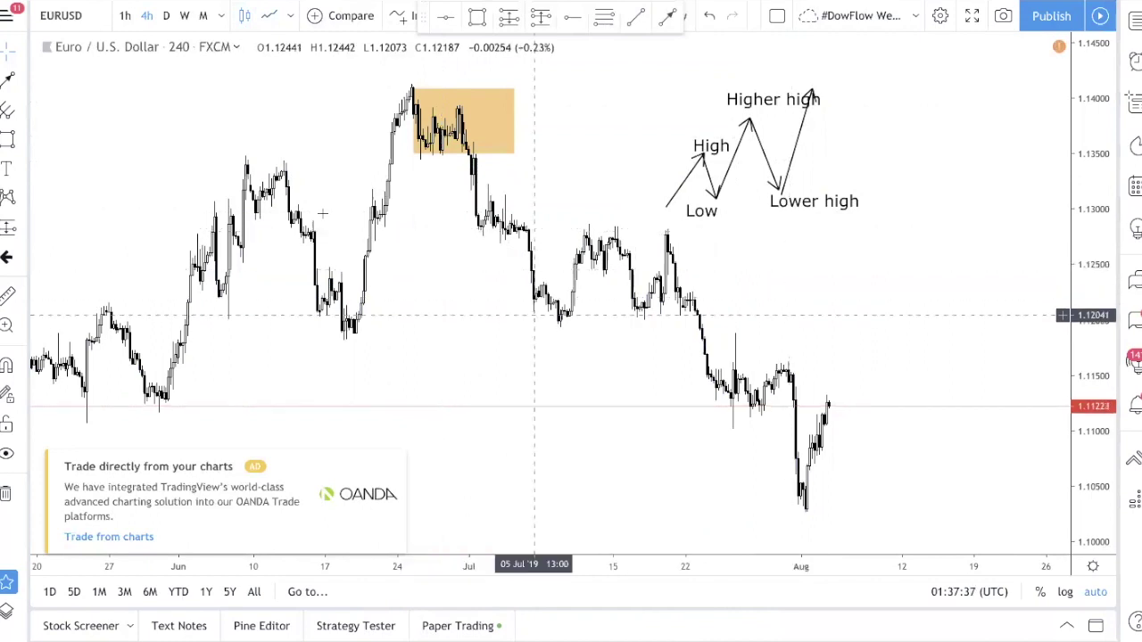
pyautogui.click(512, 95)
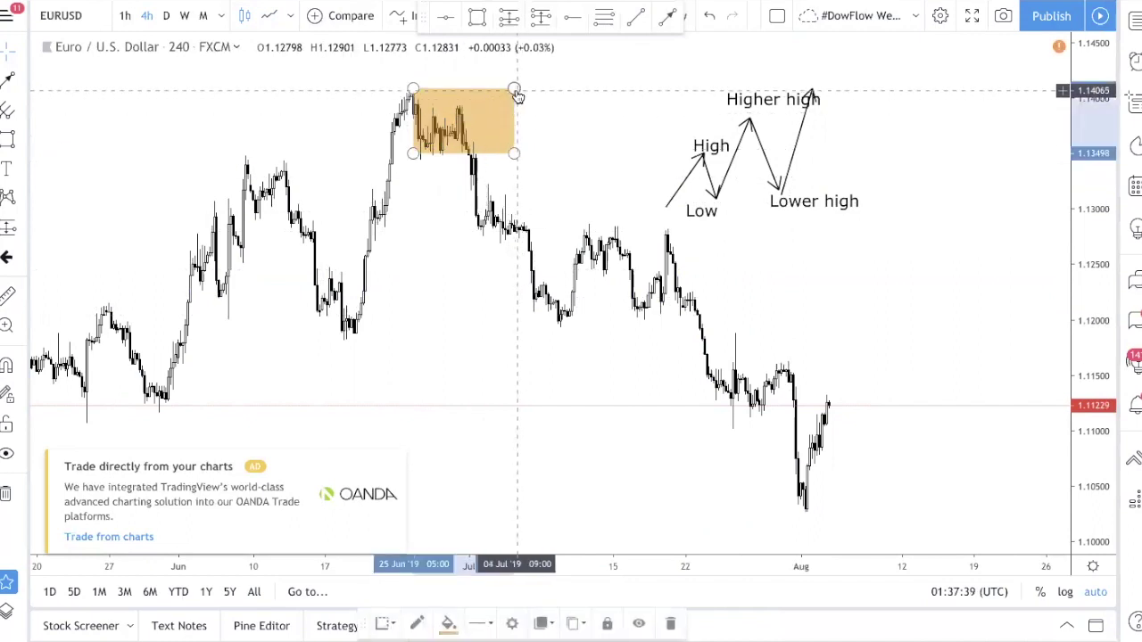
pyautogui.press('Delete')
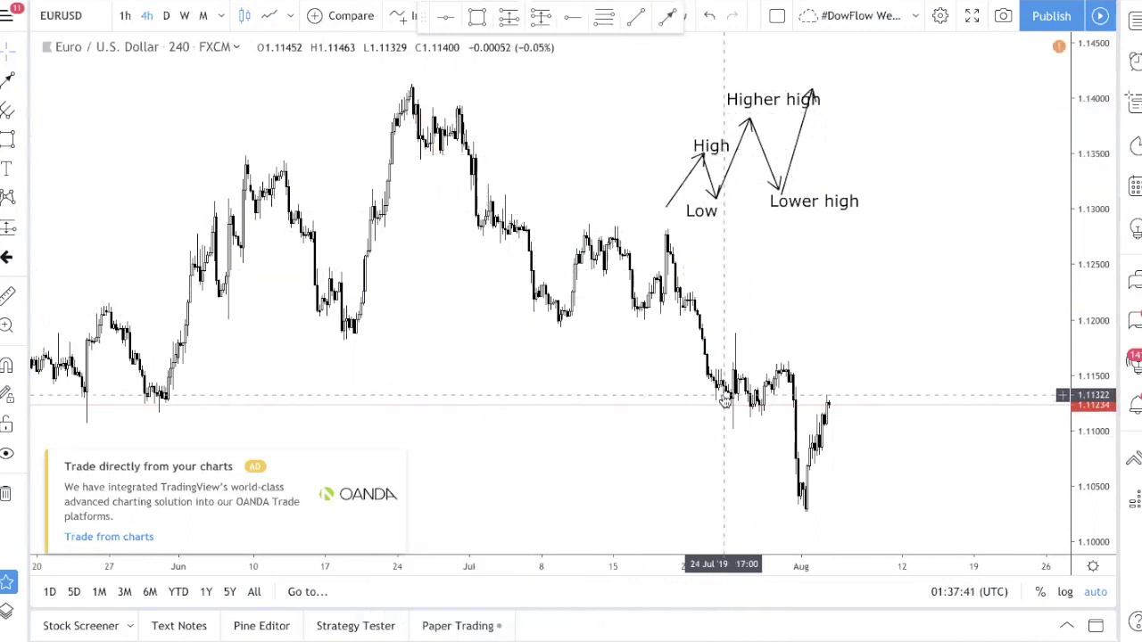
# Step: Remove all drawings and draw a down arrow from the mid-July high to the late-July low
pyautogui.click(5, 496)
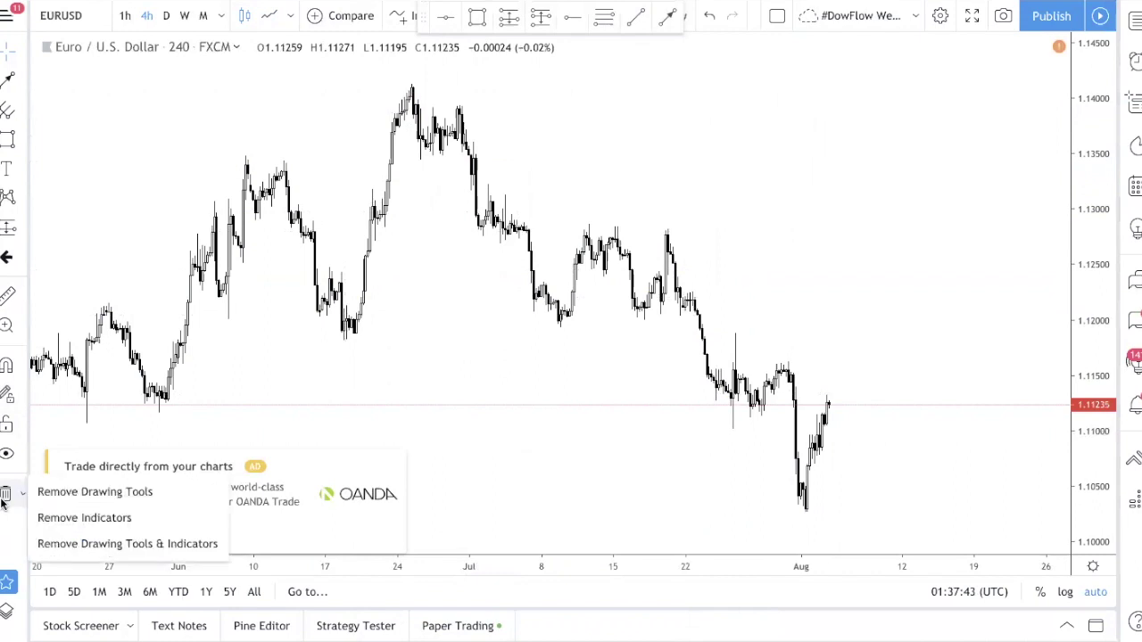
pyautogui.click(80, 492)
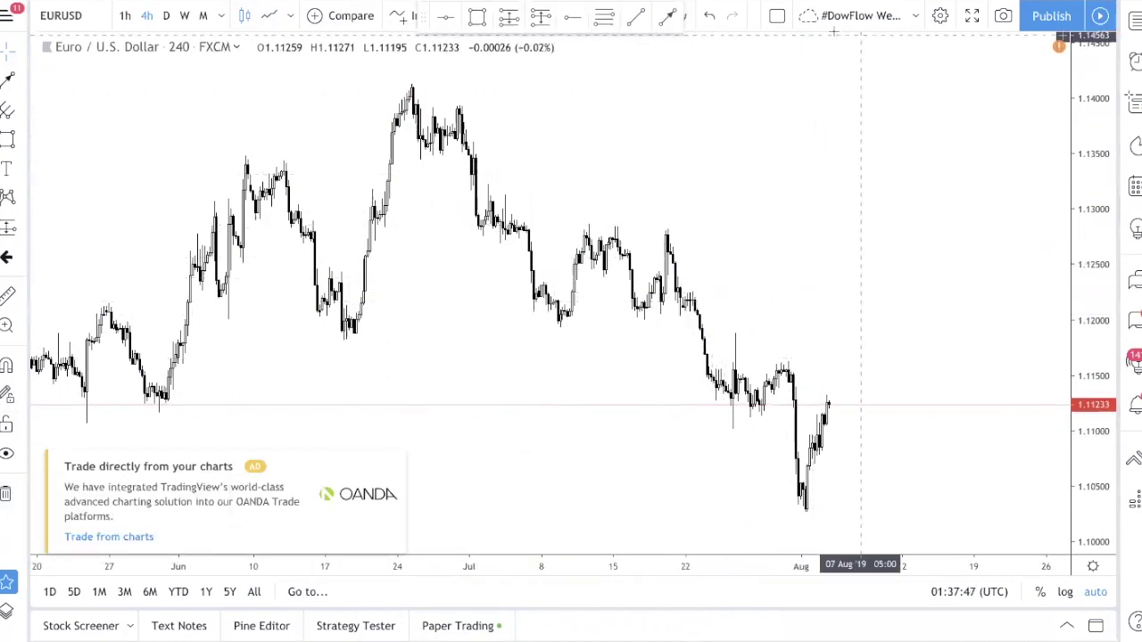
pyautogui.click(671, 25)
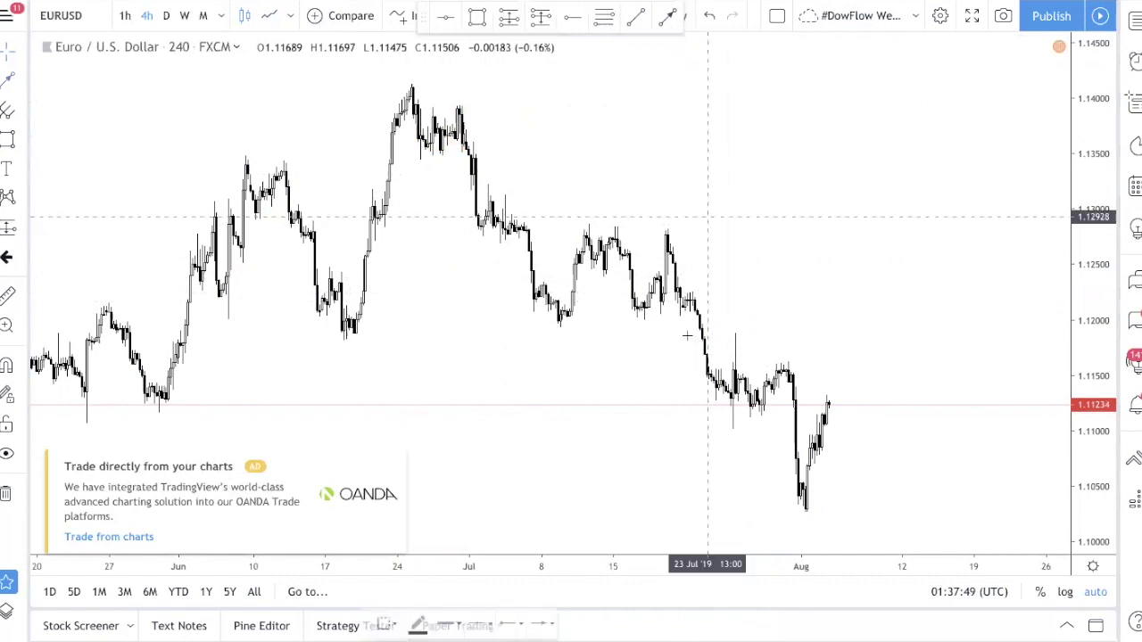
pyautogui.click(670, 229)
pyautogui.click(729, 431)
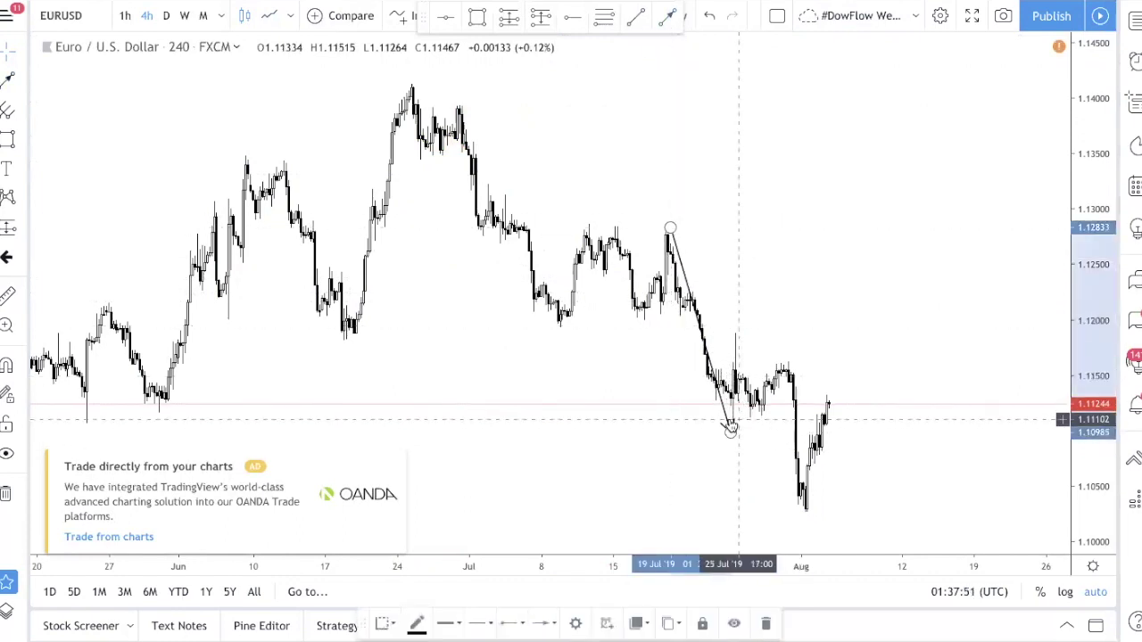
pyautogui.click(737, 338)
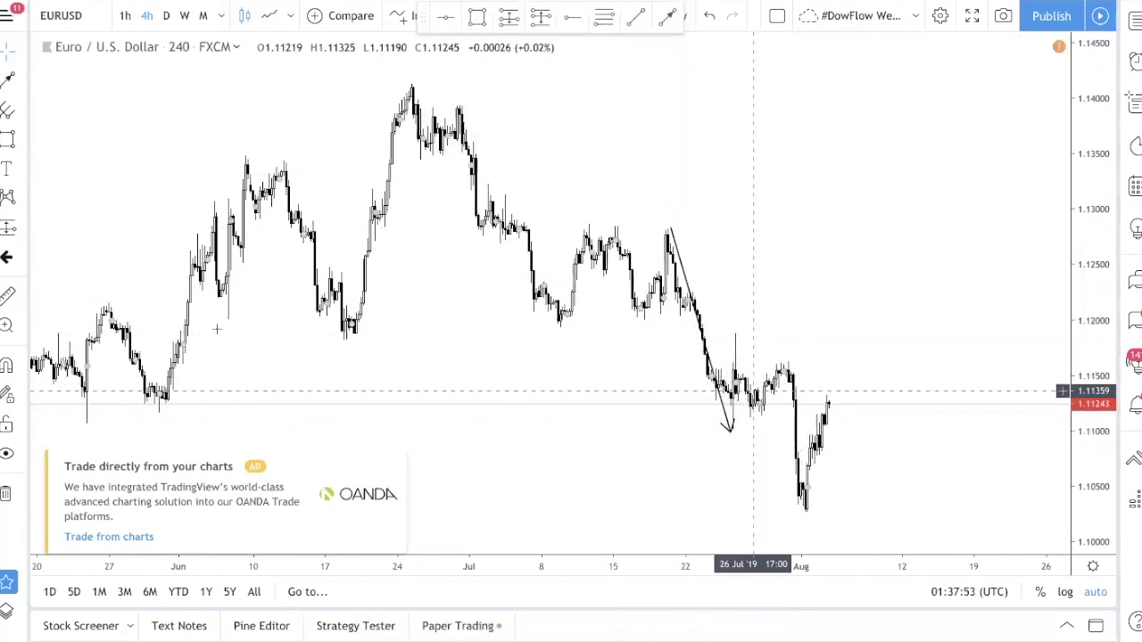
# Step: Add an up arrow to the late-July high and a down arrow to the early-August low
pyautogui.click(669, 25)
pyautogui.click(740, 436)
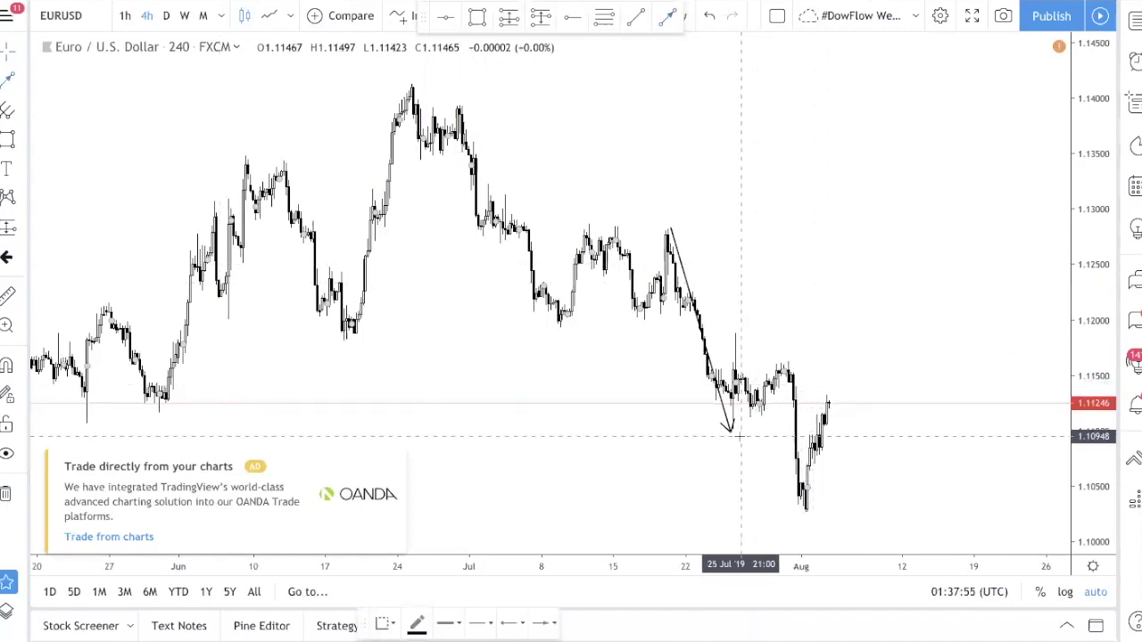
pyautogui.click(758, 337)
pyautogui.click(763, 337)
pyautogui.click(800, 509)
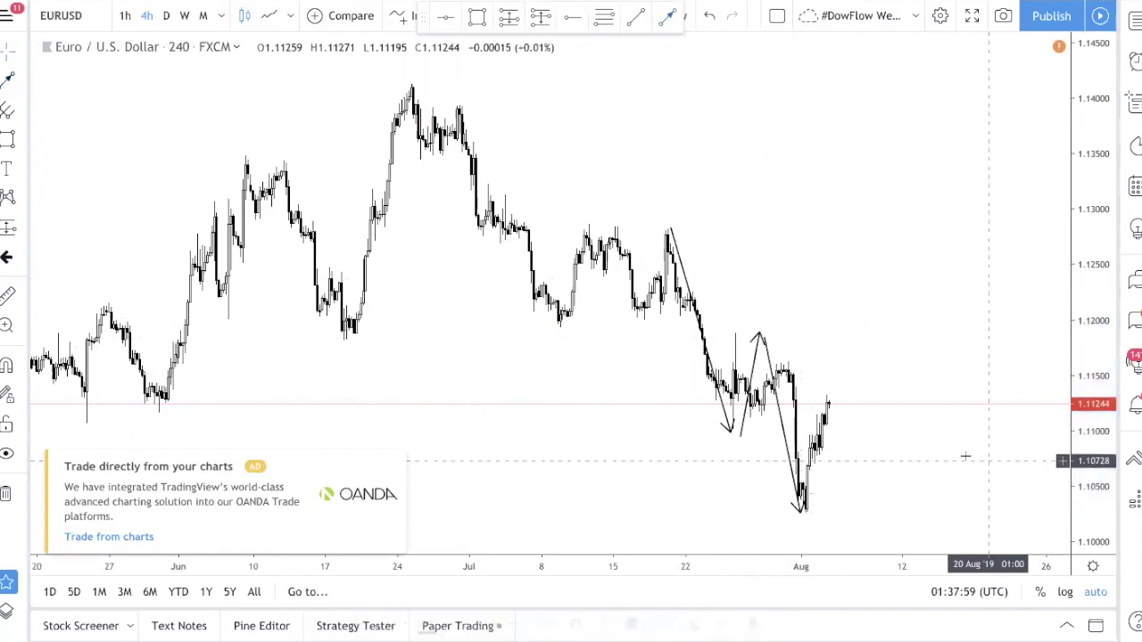
# Step: Label the late-July low 'Low', the early-August low 'Lower low' and the late-July high 'High'
pyautogui.click(6, 170)
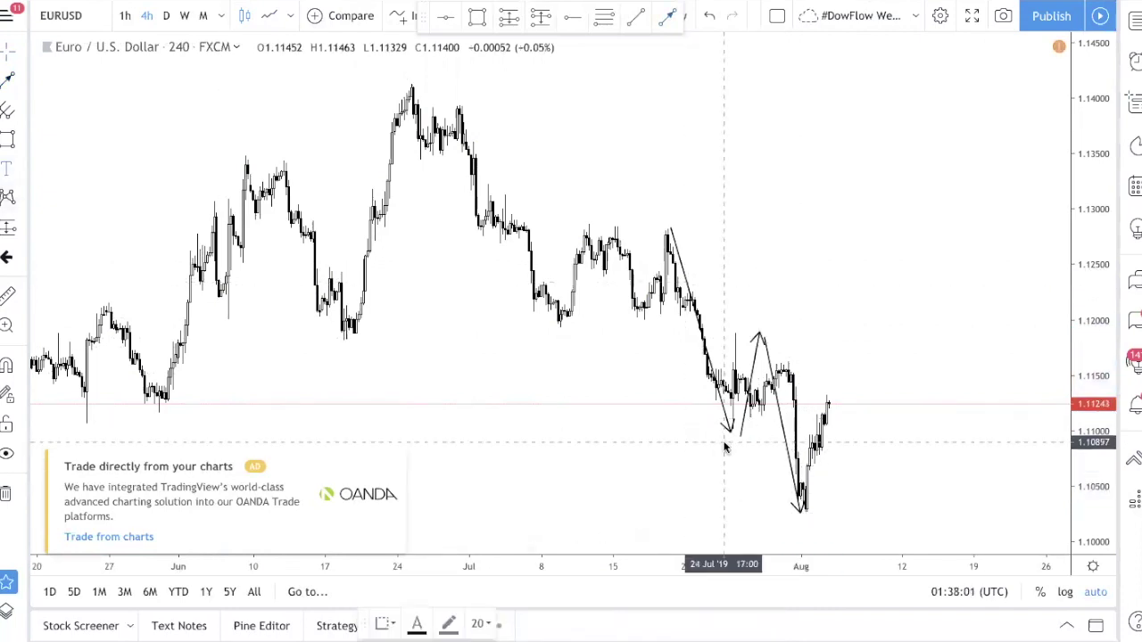
pyautogui.click(726, 453)
pyautogui.write('Low')
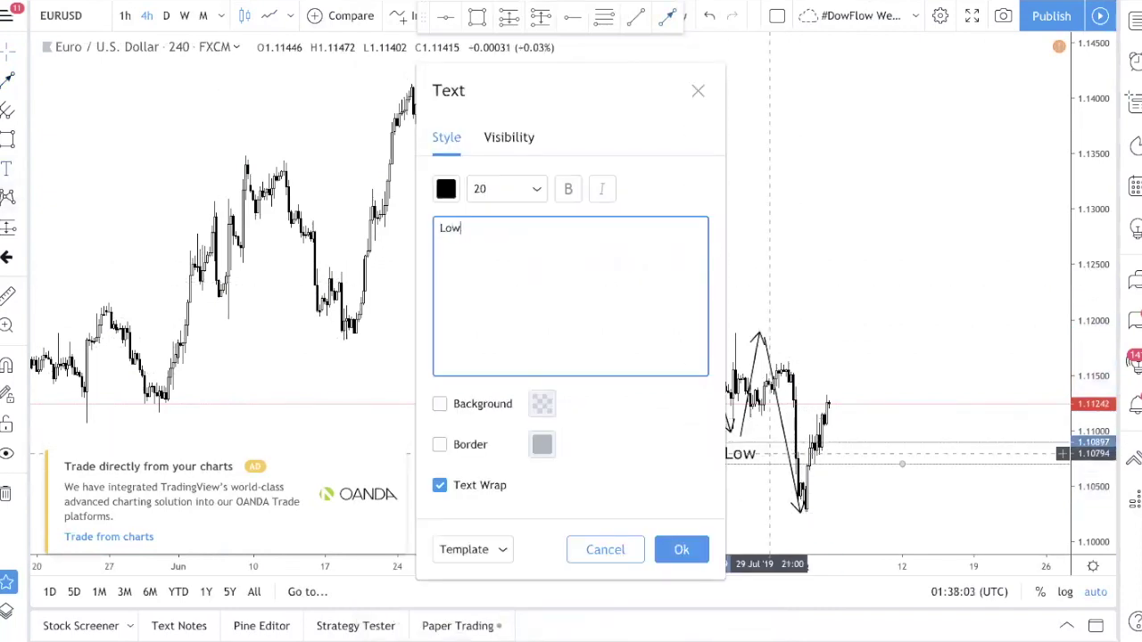
pyautogui.click(680, 549)
pyautogui.click(7, 181)
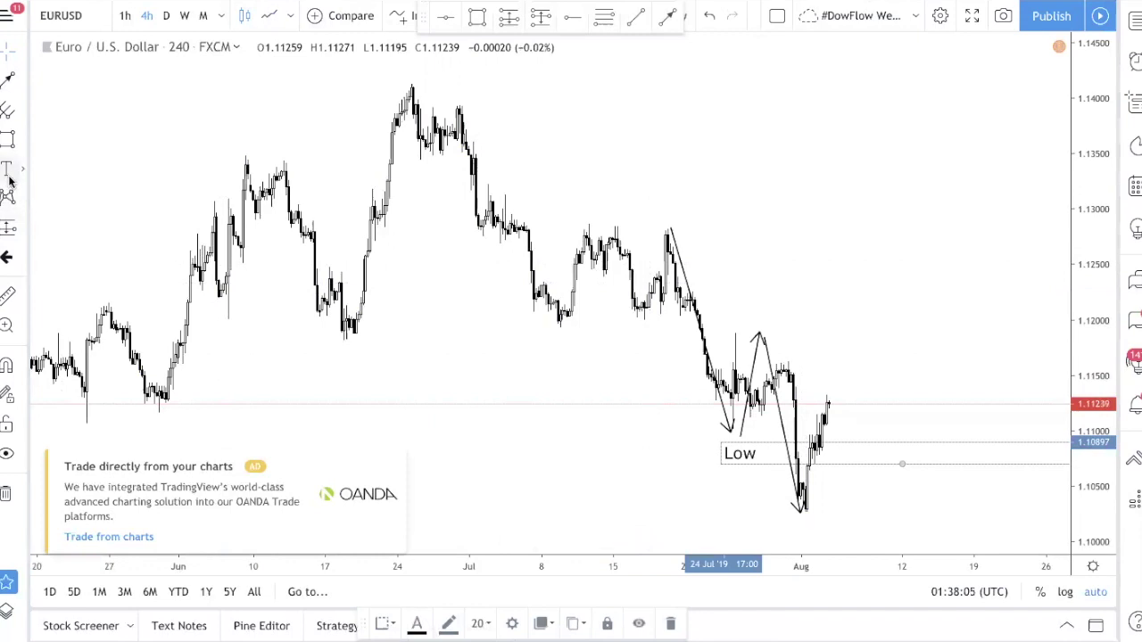
pyautogui.click(834, 518)
pyautogui.write('Lower low')
pyautogui.click(680, 548)
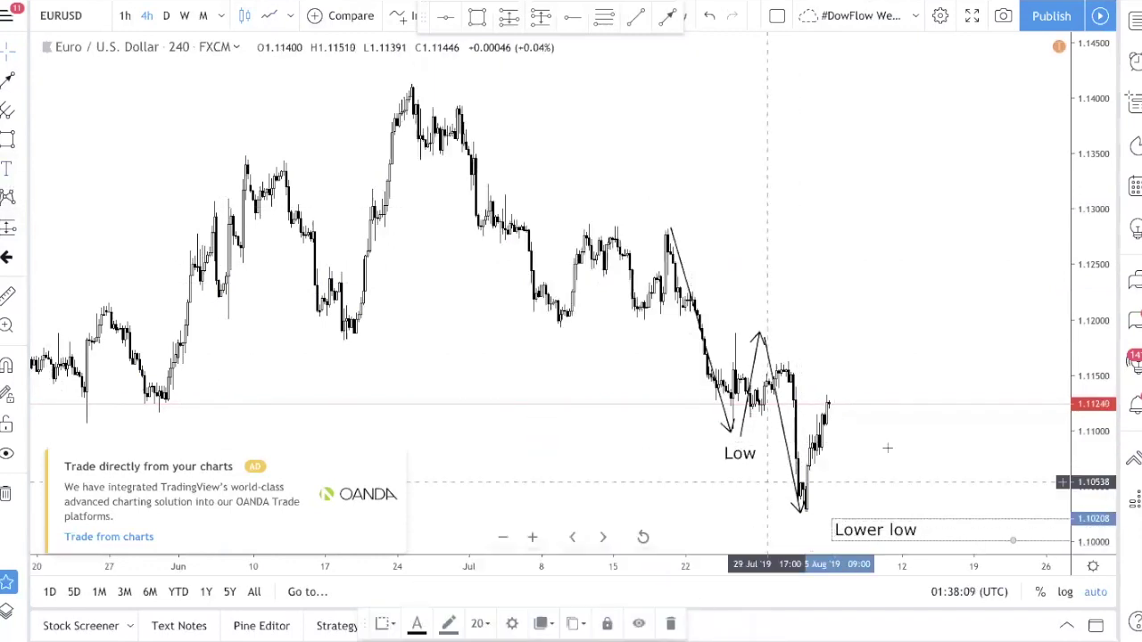
pyautogui.click(762, 317)
pyautogui.write('High')
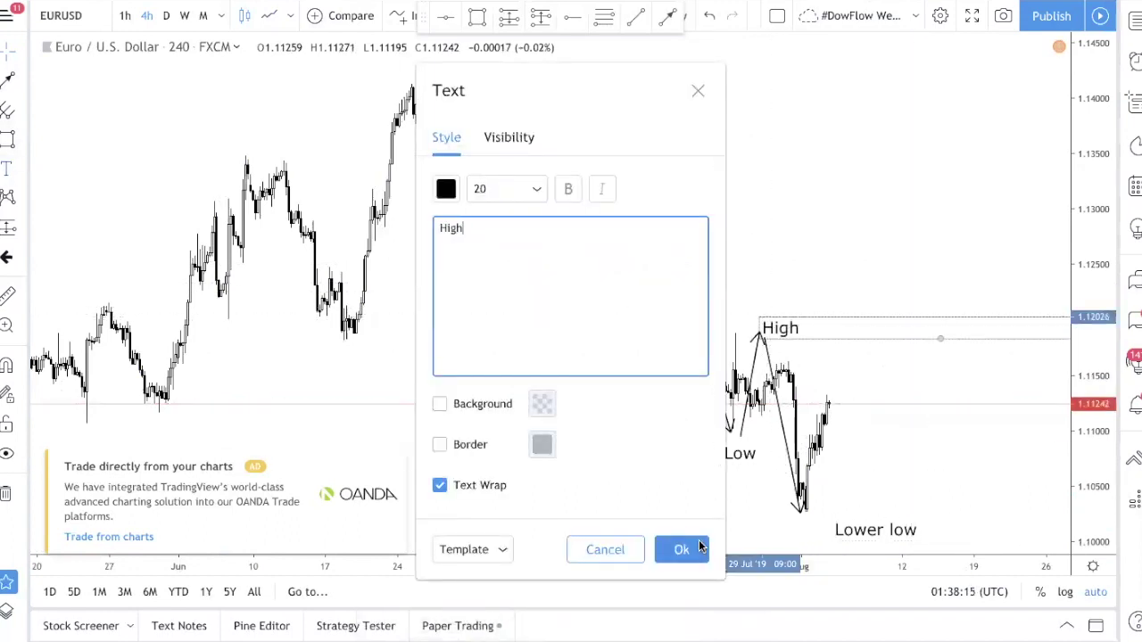
pyautogui.click(680, 550)
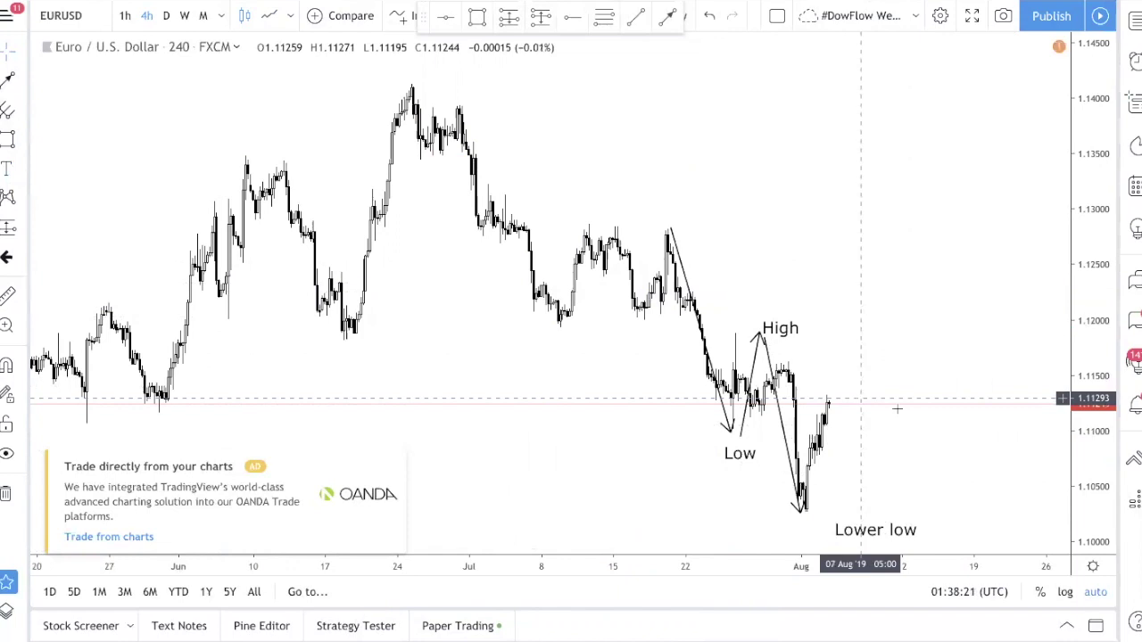
pyautogui.click(23, 87)
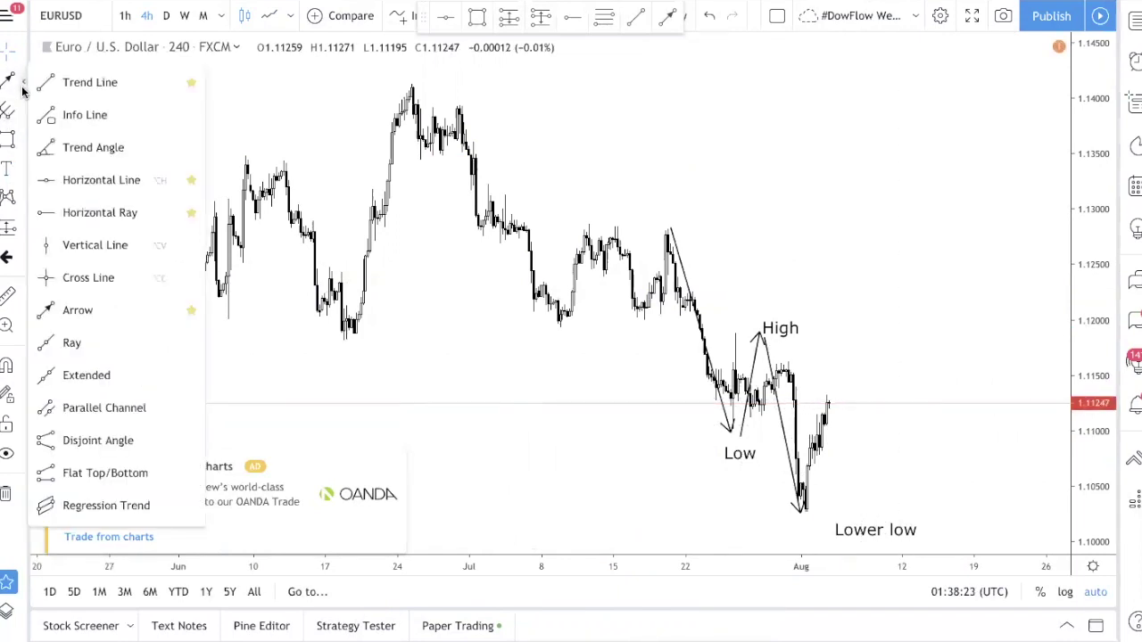
pyautogui.click(776, 259)
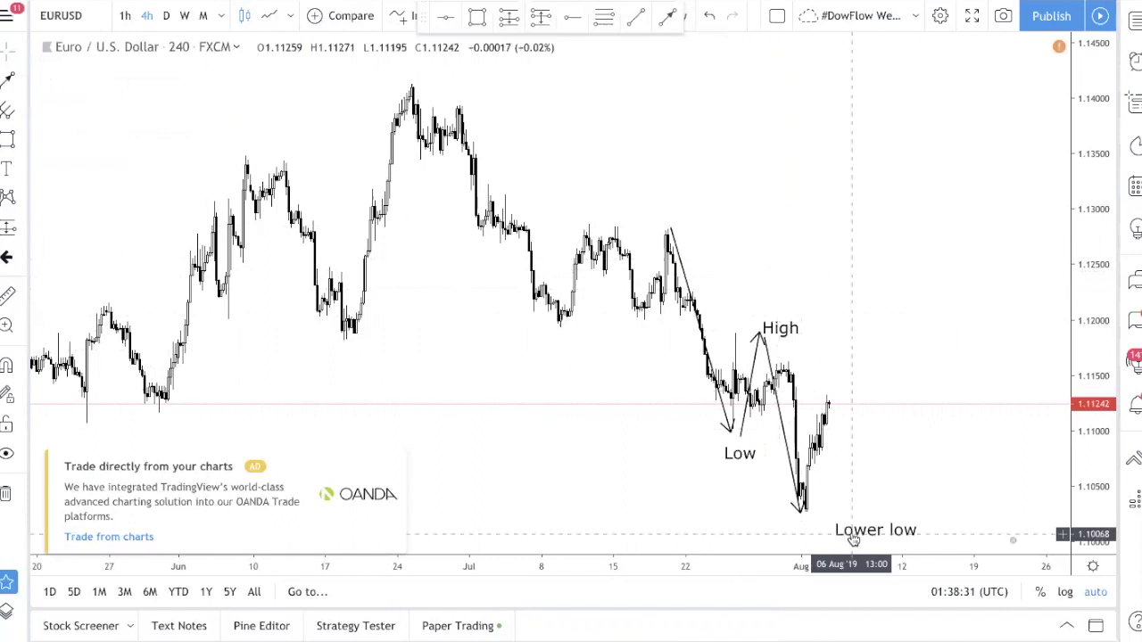
pyautogui.hotkey('alt', 'shift', 'r')
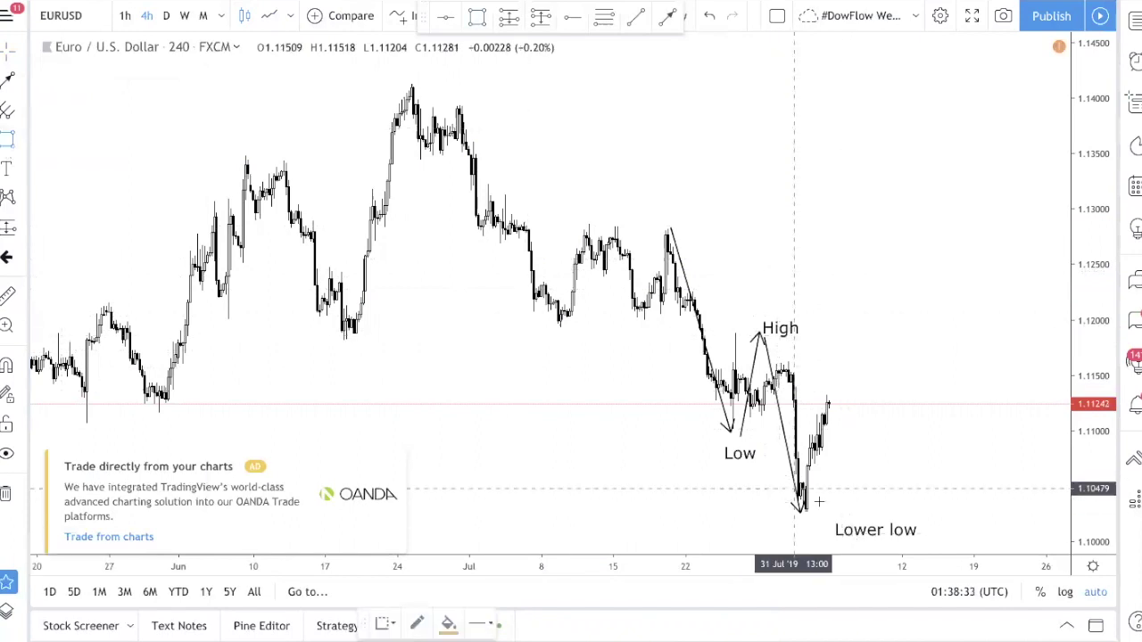
pyautogui.moveTo(809, 506); pyautogui.dragTo(857, 390)
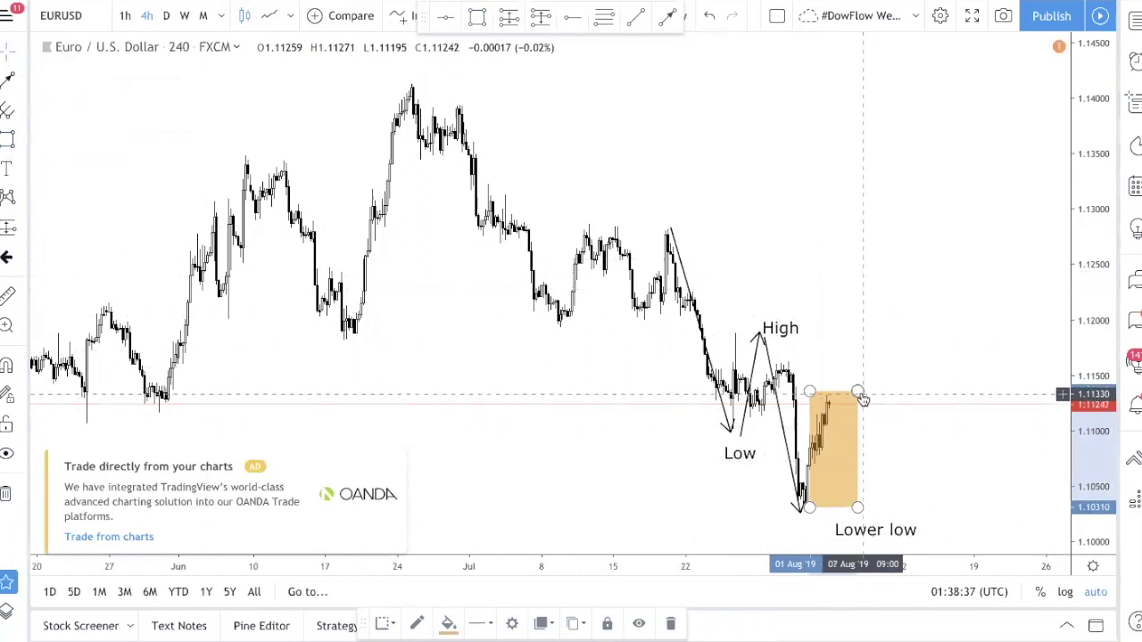
pyautogui.press('Delete')
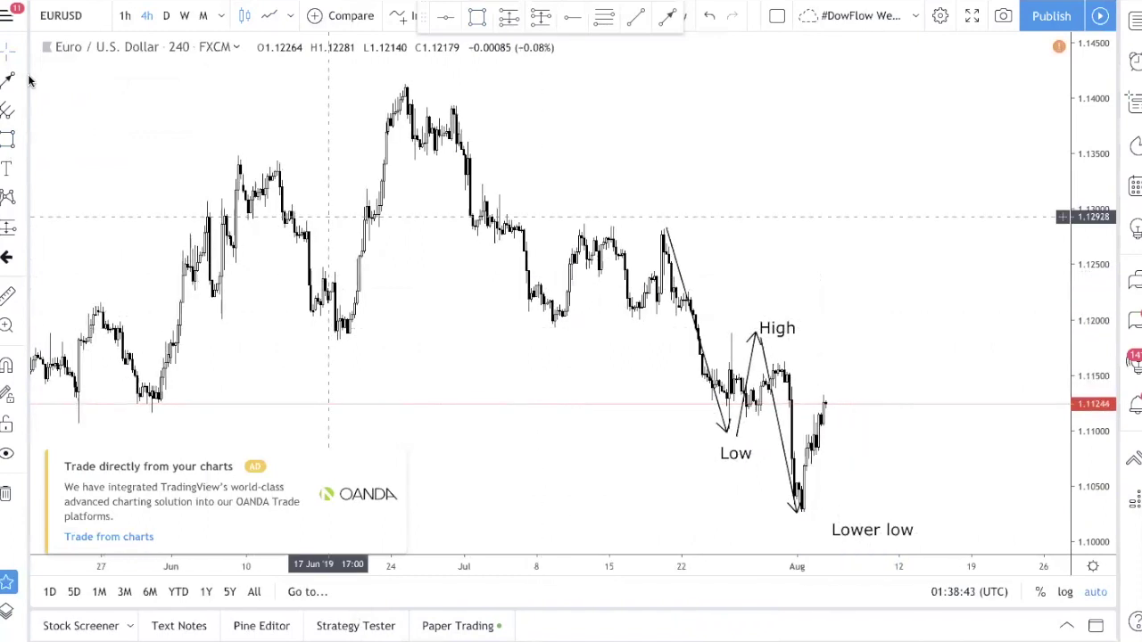
# Step: Draw the first projected zigzag: arrows up, down, up to a second peak, then a long drop
pyautogui.click(744, 193)
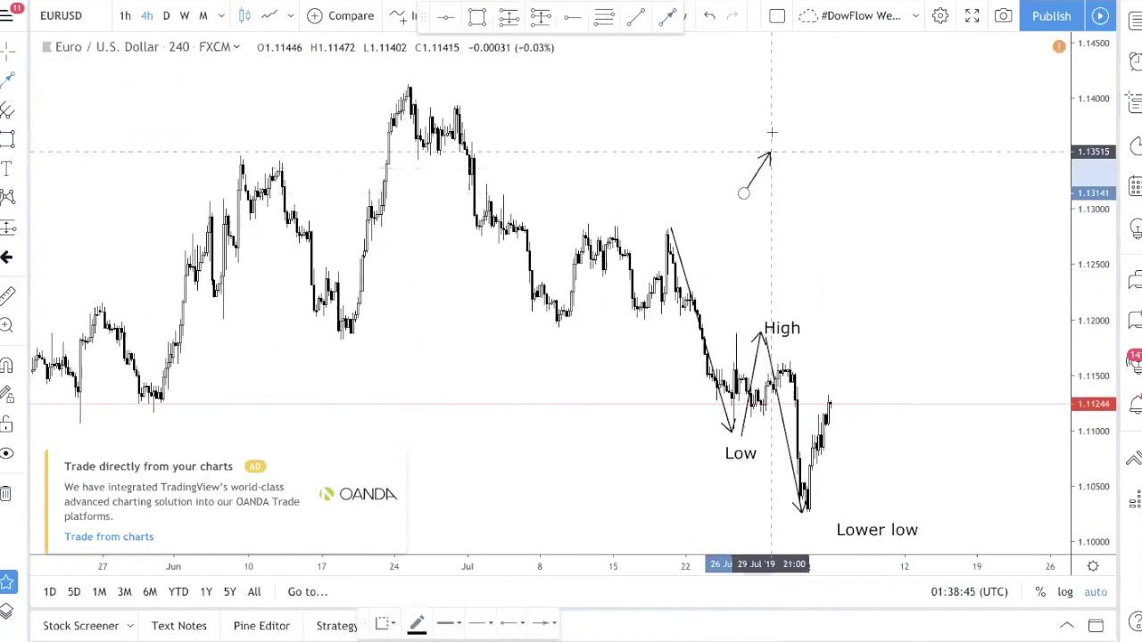
pyautogui.click(773, 133)
pyautogui.click(7, 80)
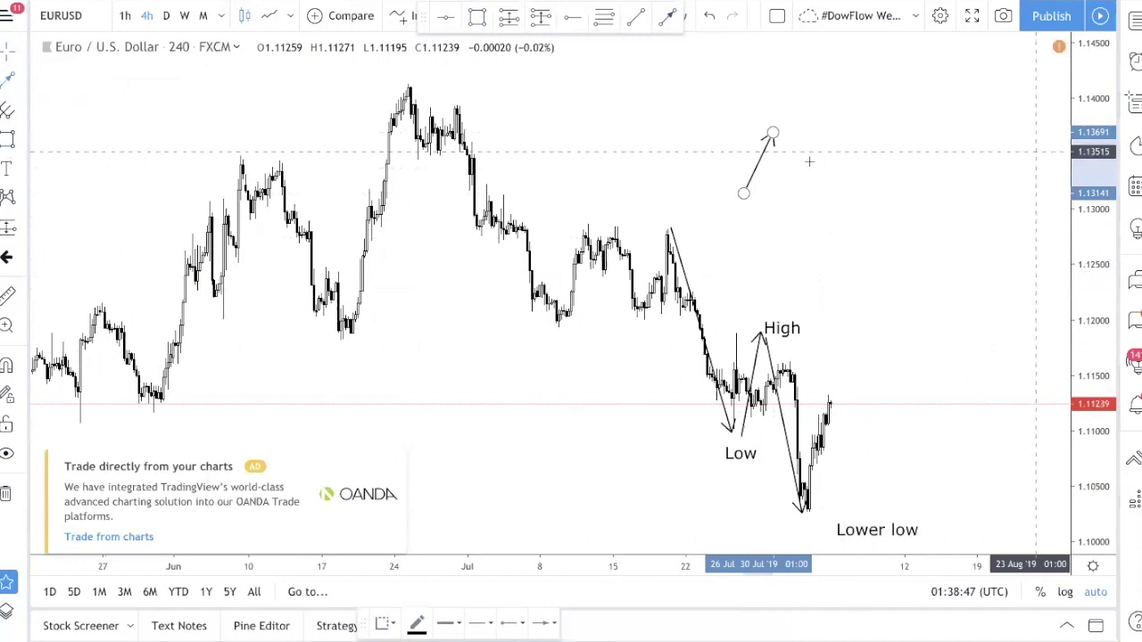
pyautogui.click(772, 135)
pyautogui.click(791, 203)
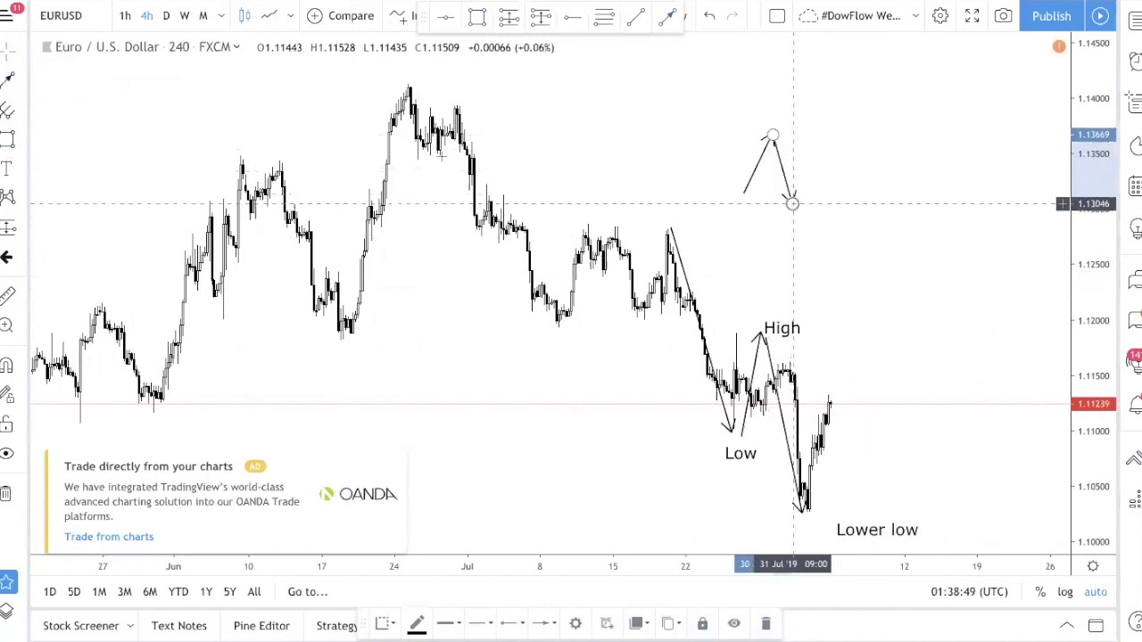
pyautogui.click(793, 205)
pyautogui.click(843, 144)
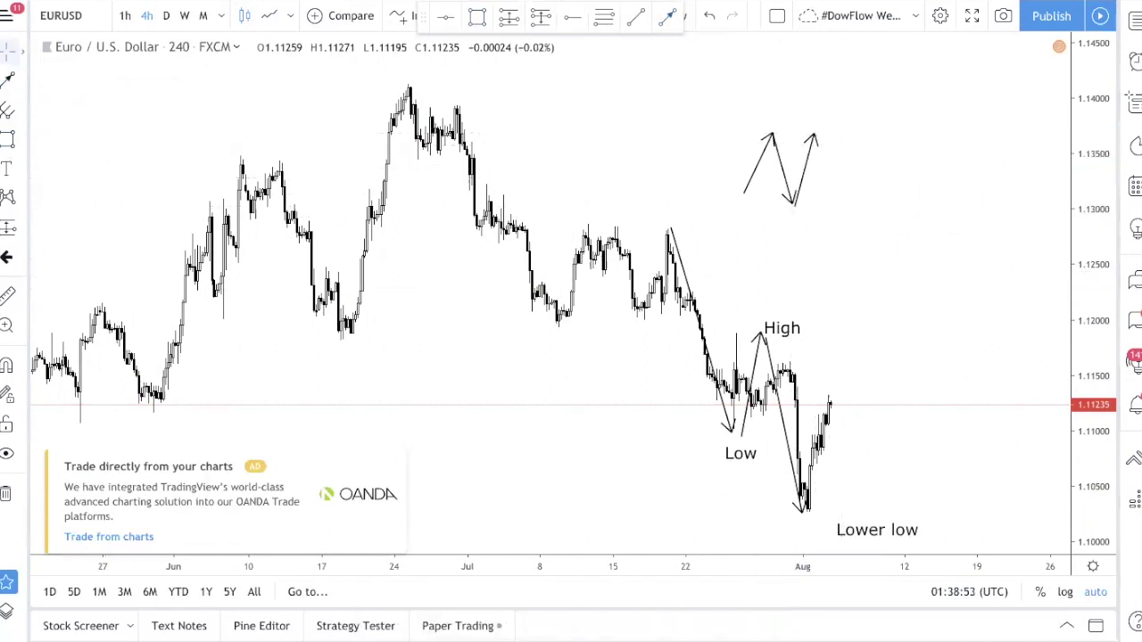
pyautogui.click(11, 82)
pyautogui.moveTo(817, 140); pyautogui.dragTo(855, 283)
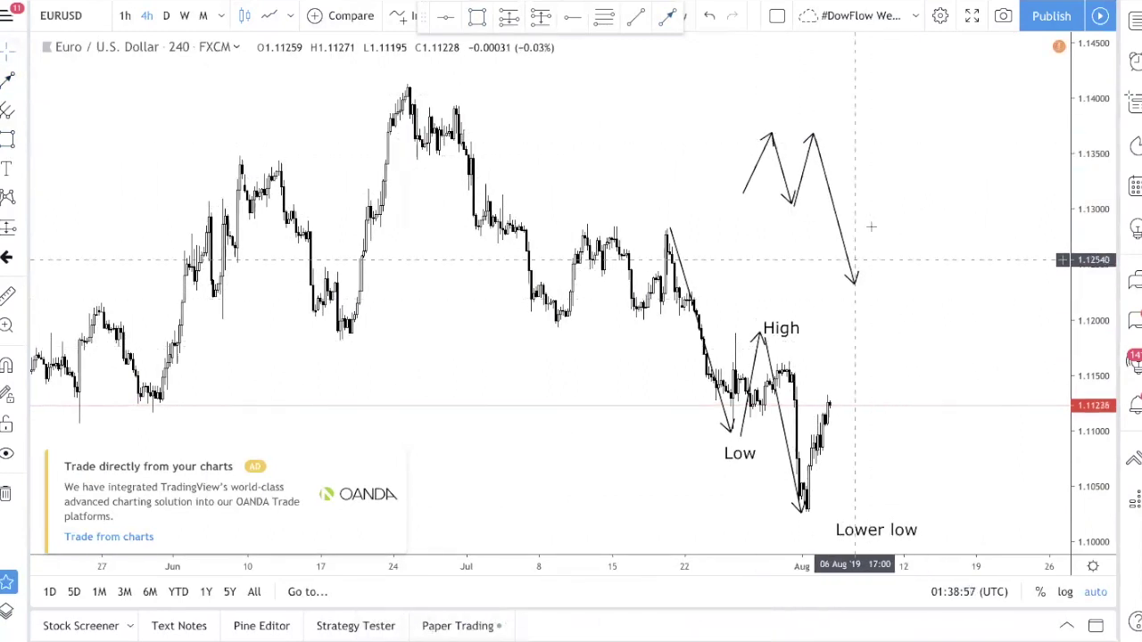
# Step: Brush a second zigzag rising to a higher peak and ending in a sharp downward arrow
pyautogui.click(11, 82)
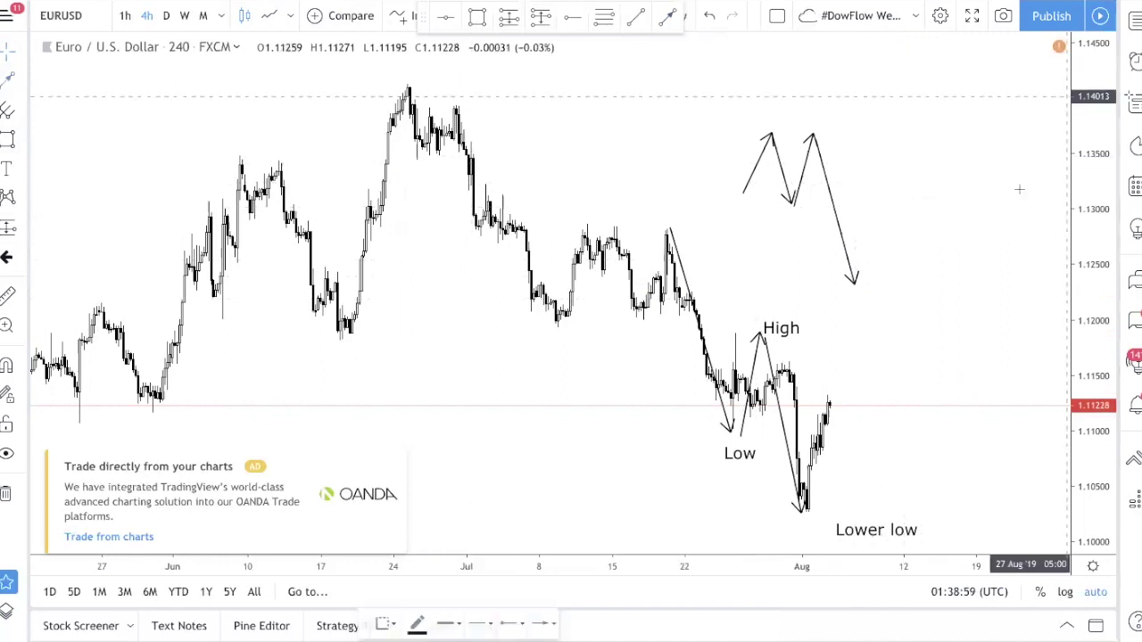
pyautogui.moveTo(881, 210); pyautogui.dragTo(900, 167)
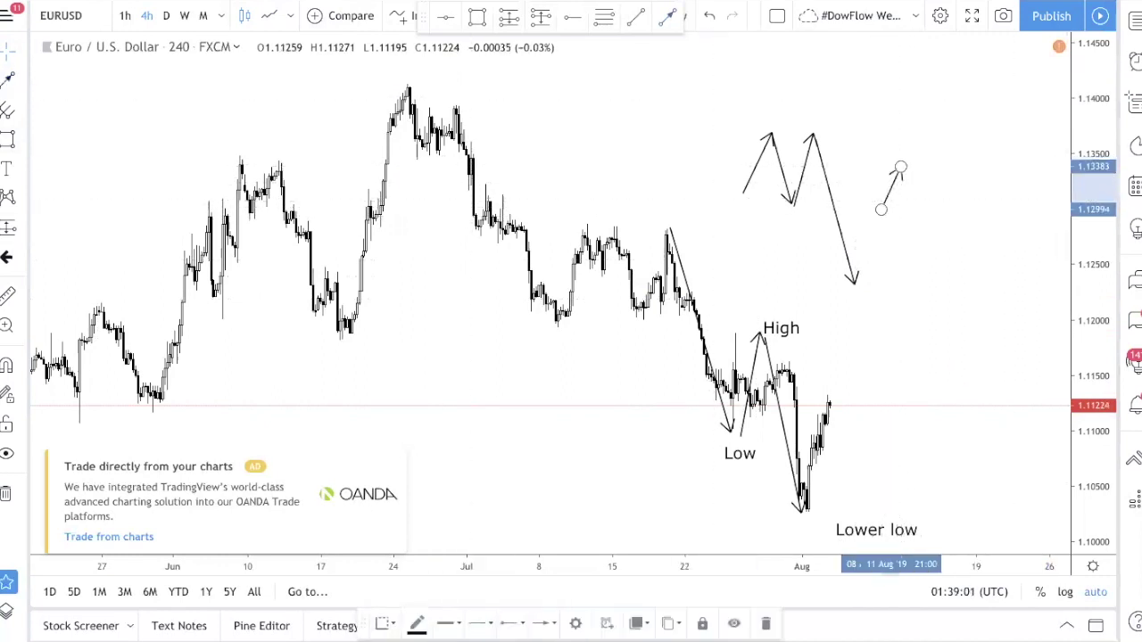
pyautogui.click(7, 80)
pyautogui.moveTo(900, 168); pyautogui.dragTo(918, 200)
pyautogui.moveTo(920, 142); pyautogui.dragTo(931, 123)
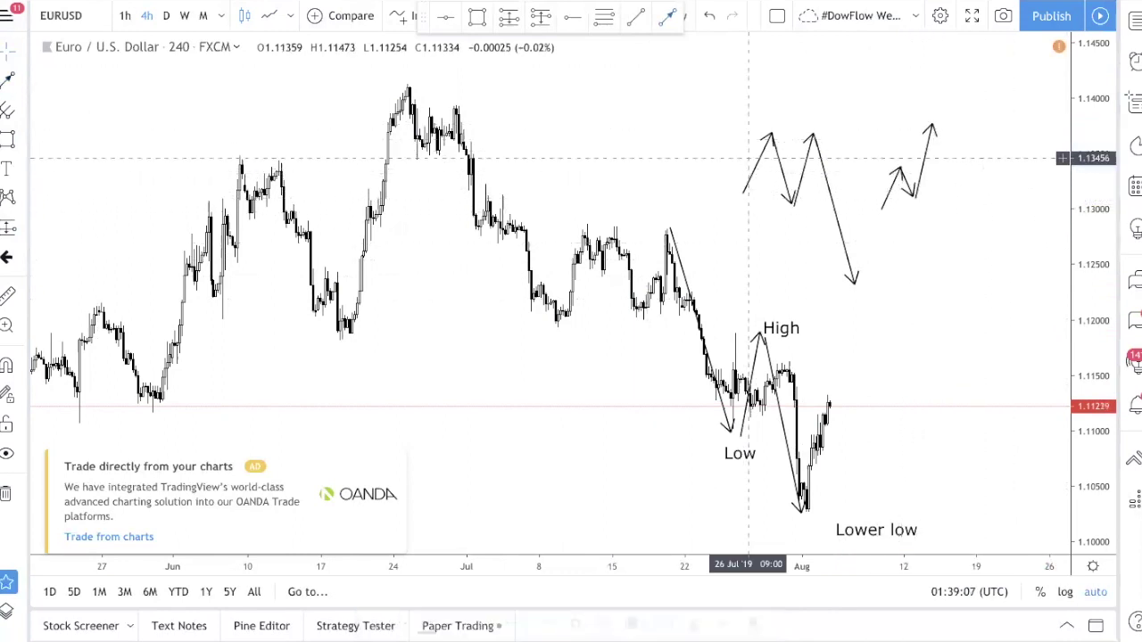
pyautogui.moveTo(931, 125)
pyautogui.mouseDown()
pyautogui.moveTo(948, 199)
pyautogui.moveTo(951, 188)
pyautogui.moveTo(989, 214)
pyautogui.moveTo(952, 205)
pyautogui.moveTo(964, 168)
pyautogui.mouseUp()
pyautogui.click(7, 79)
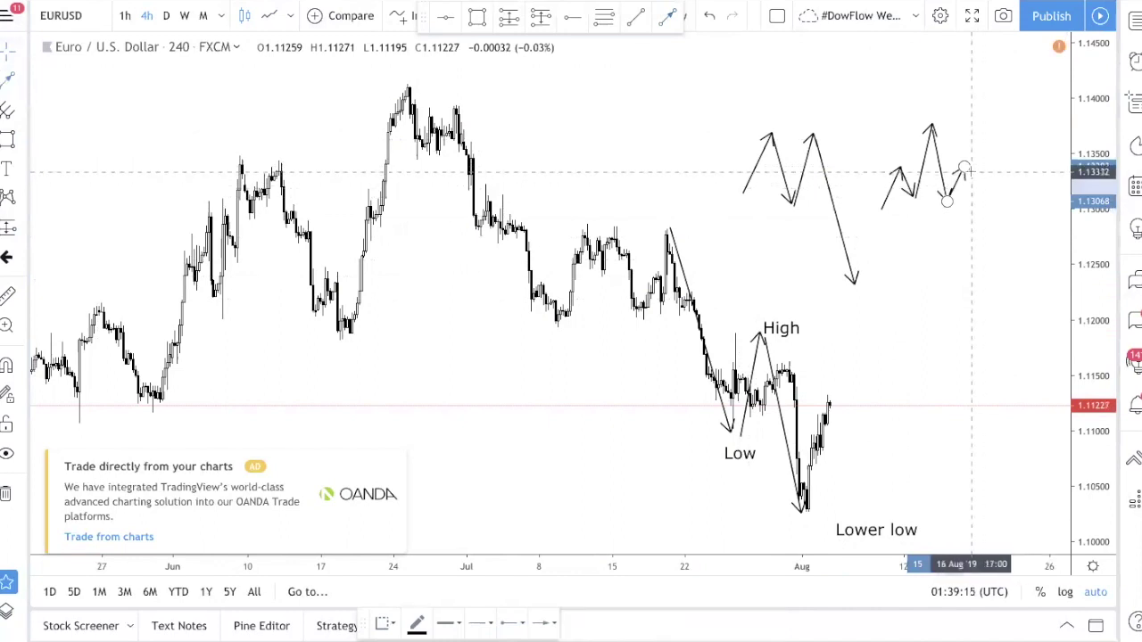
pyautogui.moveTo(969, 171); pyautogui.dragTo(986, 251)
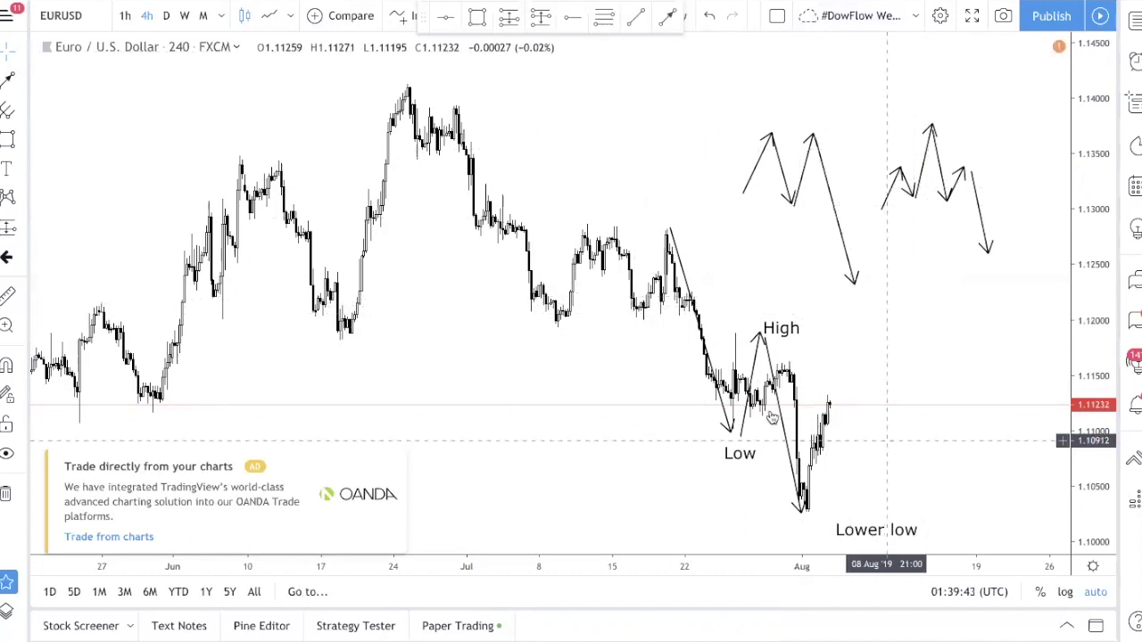
# Step: Delete the High, Low and Lower low labels and the diagonal arrow over recent price
pyautogui.click(772, 331)
pyautogui.press('Delete')
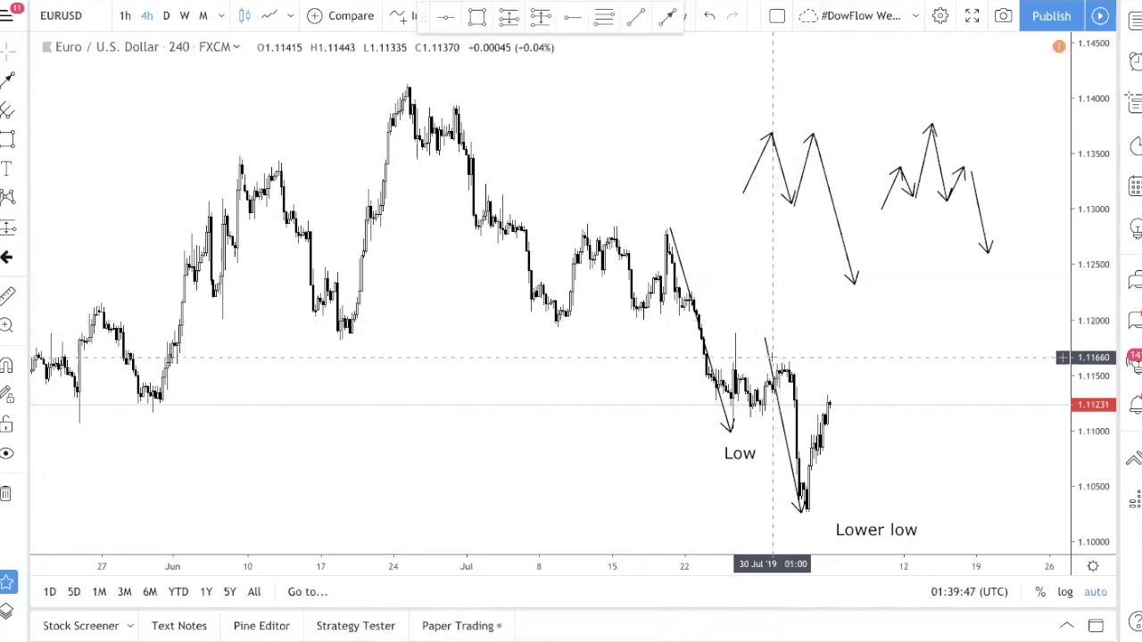
pyautogui.doubleClick(771, 356)
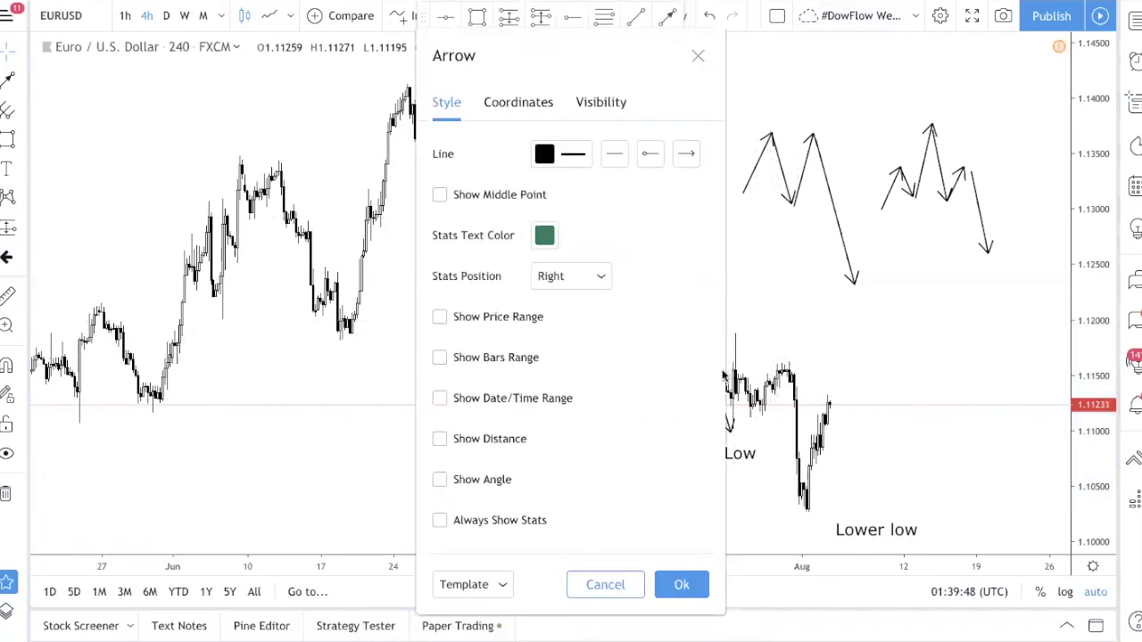
pyautogui.click(698, 57)
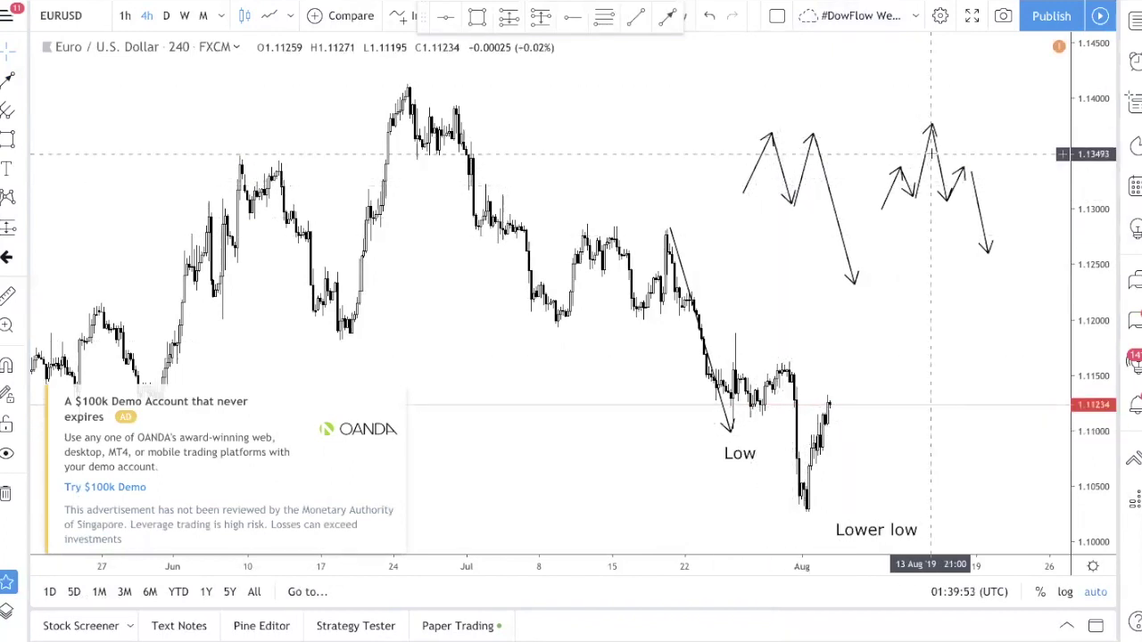
pyautogui.press('Delete')
pyautogui.click(736, 453)
pyautogui.press('Delete')
pyautogui.click(860, 535)
pyautogui.press('Delete')
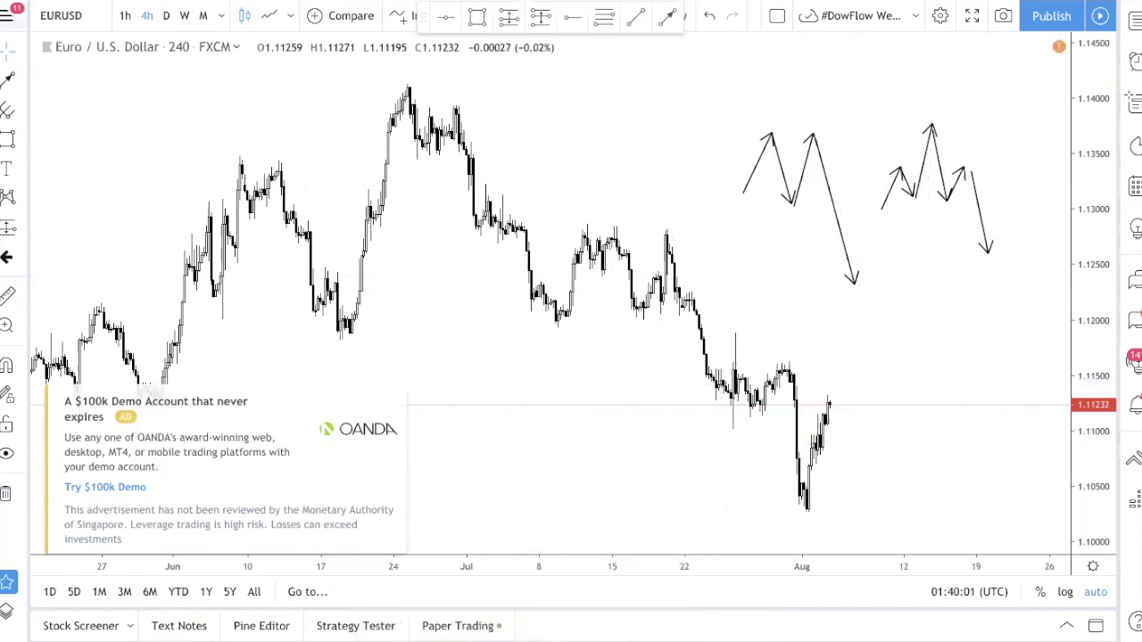
pyautogui.click(8, 78)
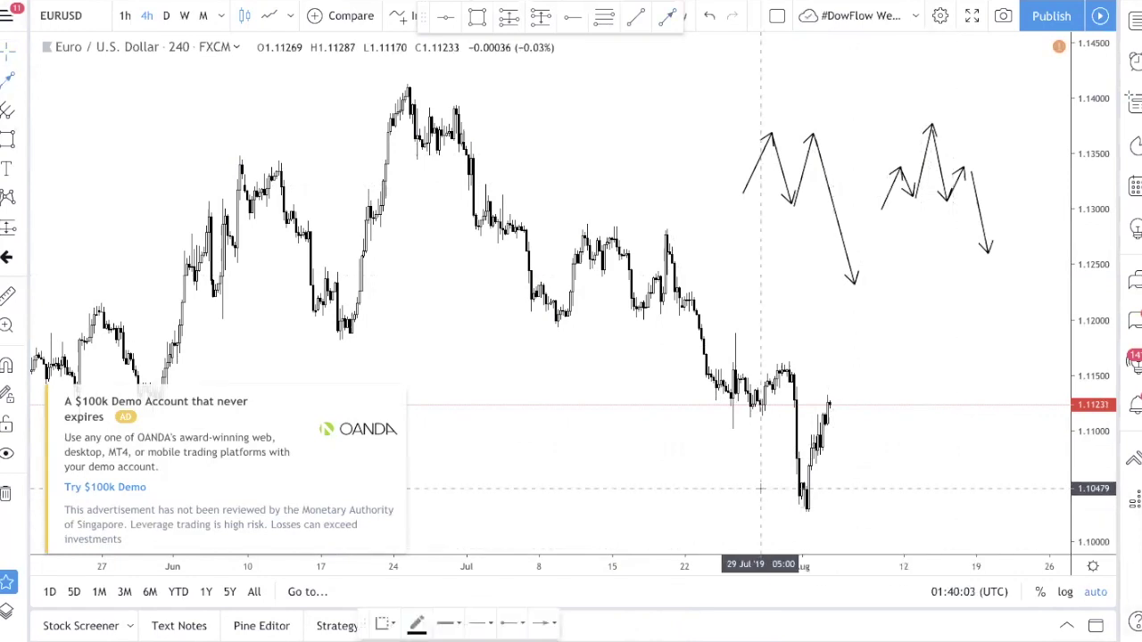
# Step: Brush a path up from the early-August low, down near 1.110, up toward 1.125, plus a steeper rise
pyautogui.moveTo(808, 514); pyautogui.dragTo(836, 341)
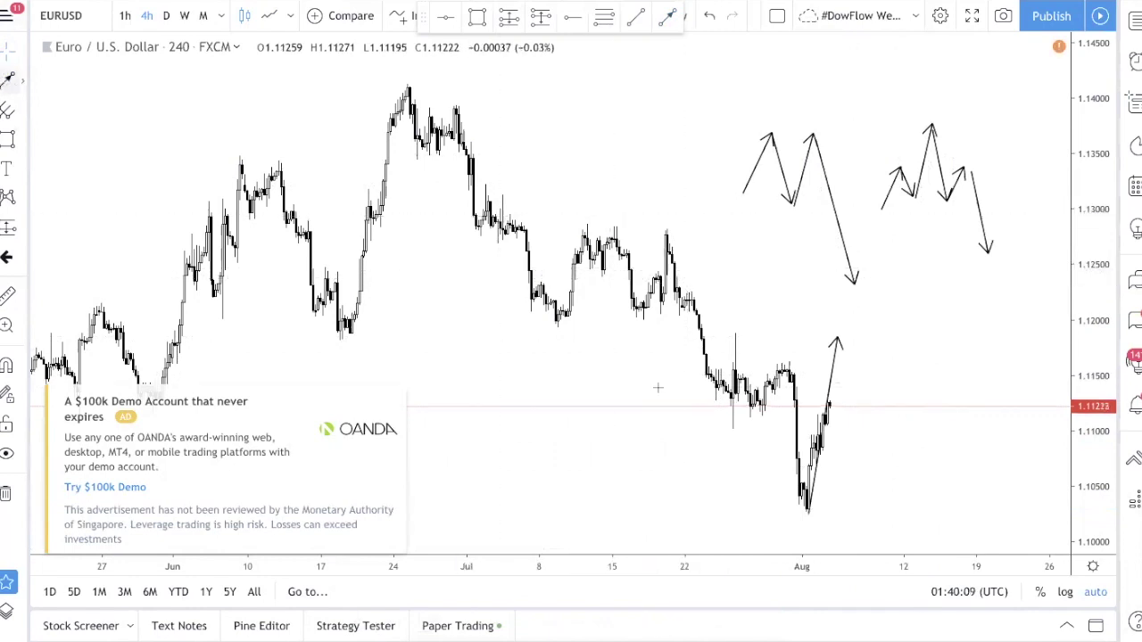
pyautogui.moveTo(835, 342)
pyautogui.mouseDown()
pyautogui.moveTo(867, 432)
pyautogui.moveTo(874, 421)
pyautogui.mouseUp()
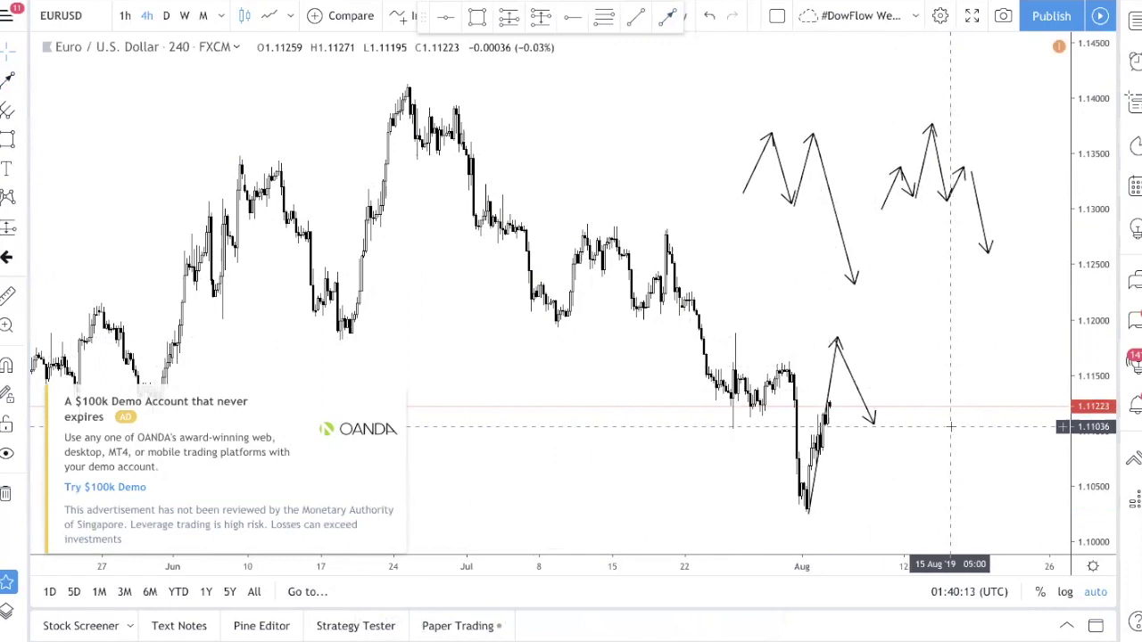
pyautogui.click(9, 79)
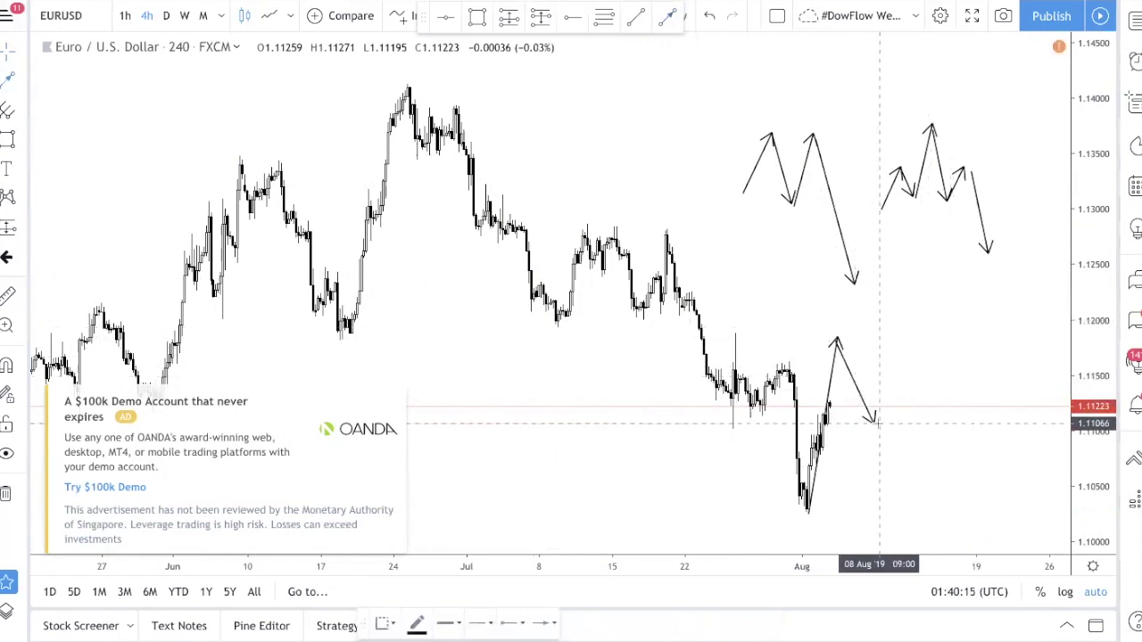
pyautogui.moveTo(874, 421); pyautogui.dragTo(920, 271)
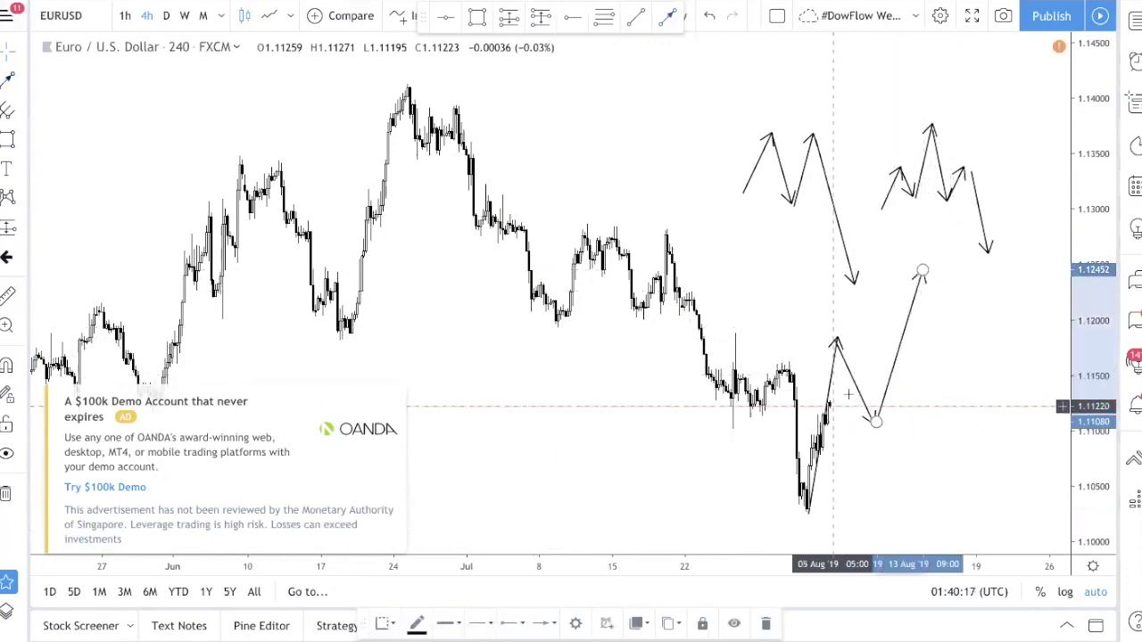
pyautogui.click(8, 80)
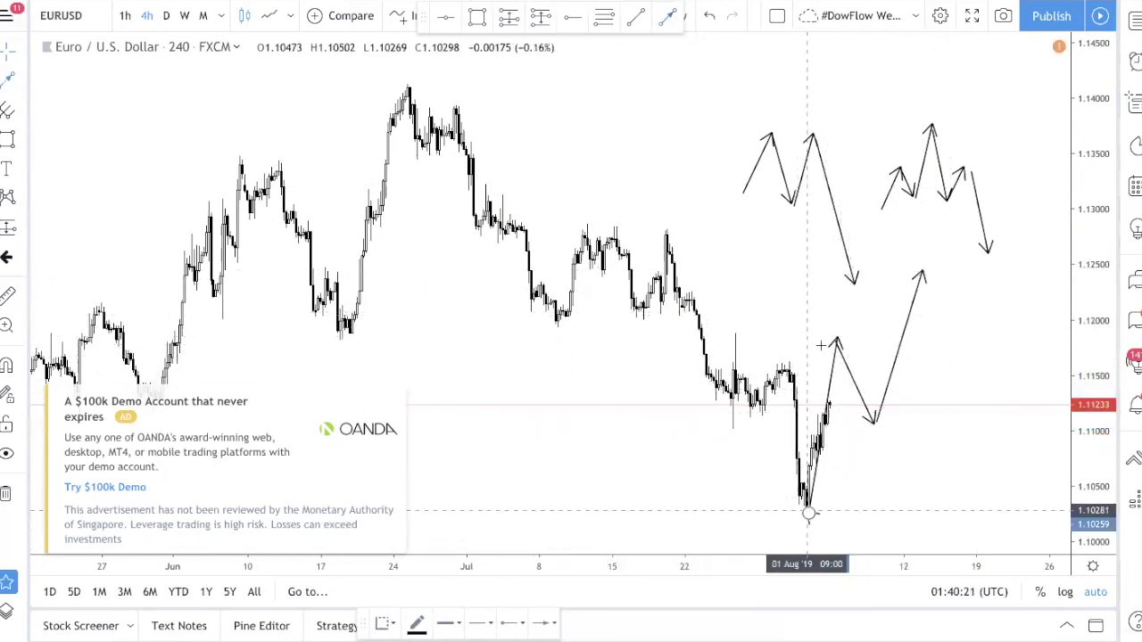
pyautogui.moveTo(808, 512); pyautogui.dragTo(828, 298)
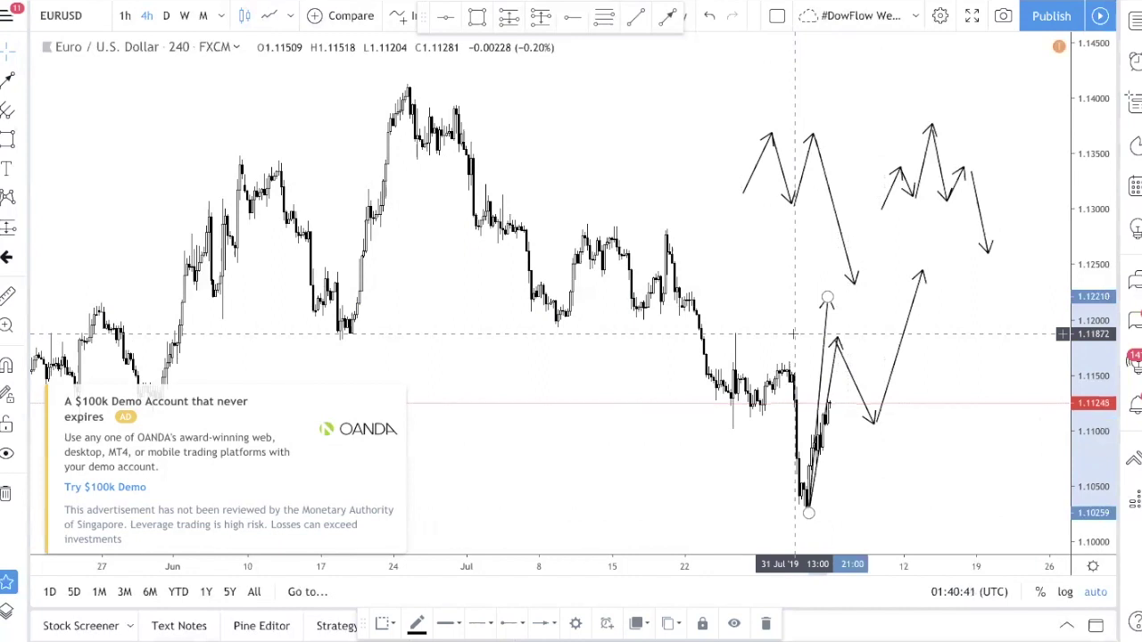
pyautogui.click(740, 337)
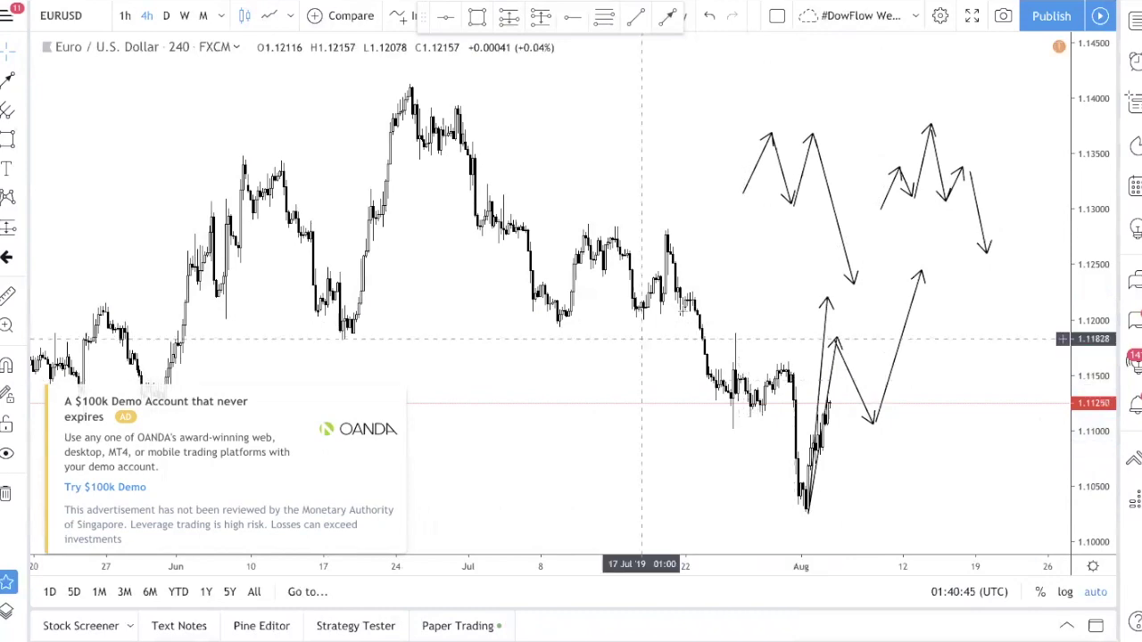
pyautogui.scroll(3, 625, 268)
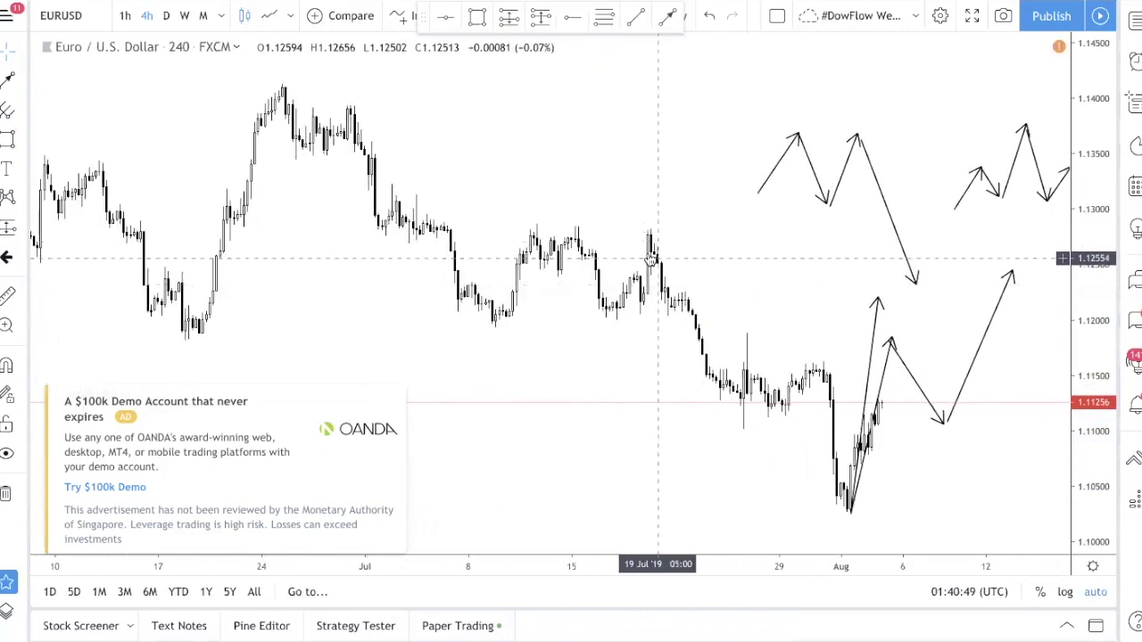
pyautogui.scroll(-3, 660, 254)
pyautogui.scroll(1, 662, 269)
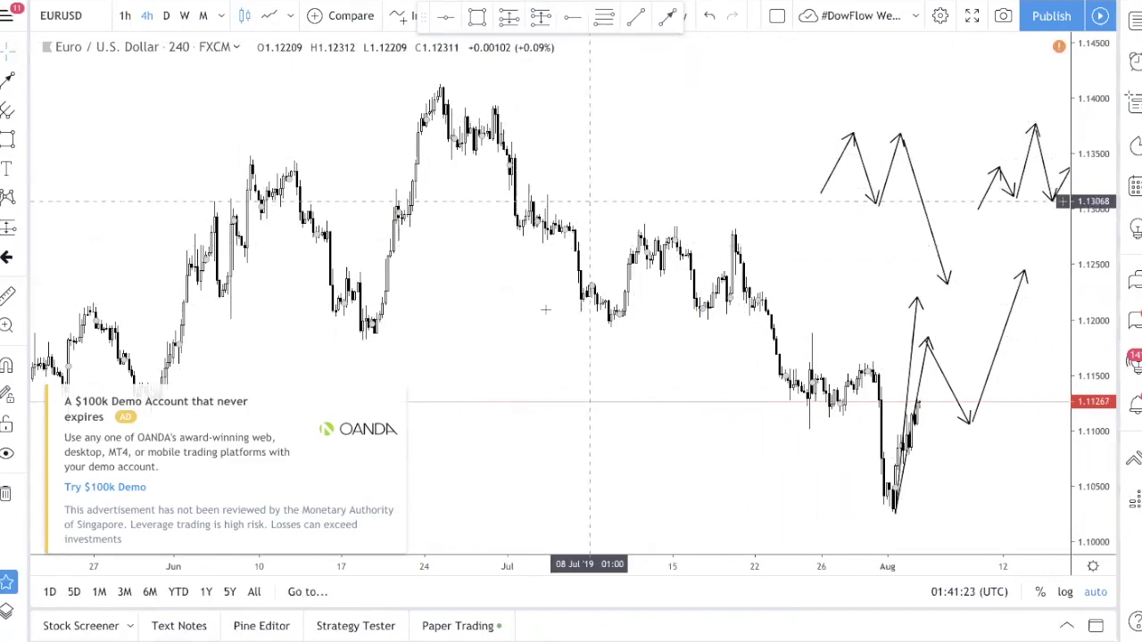
pyautogui.hscroll(3, 918, 479)
pyautogui.hscroll(-6, 823, 472)
pyautogui.moveTo(780, 443); pyautogui.dragTo(655, 444)
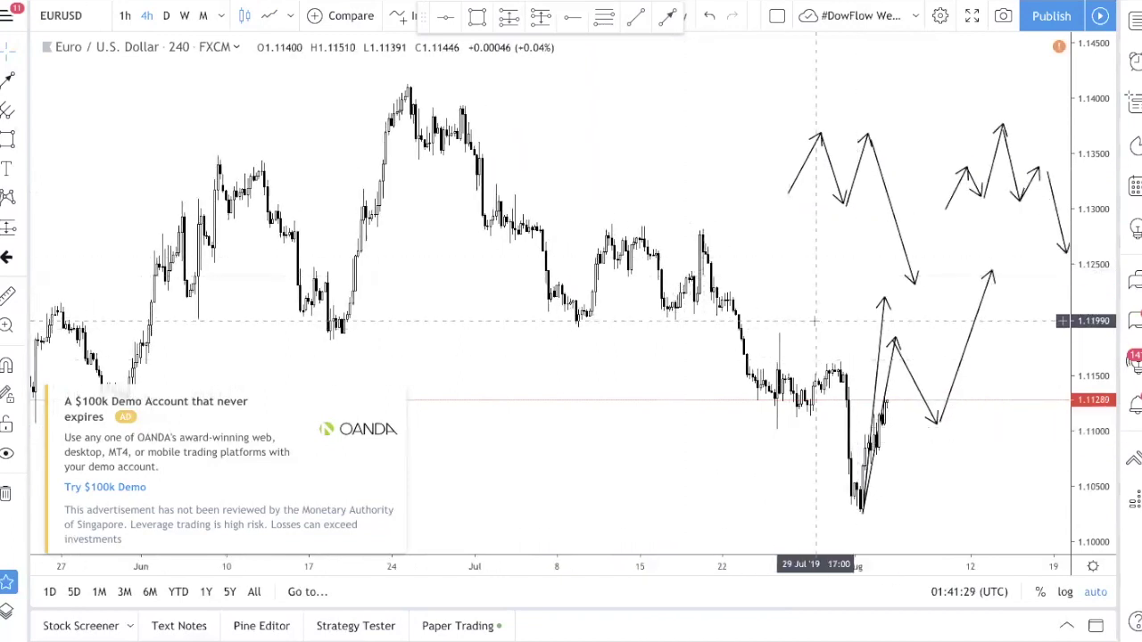